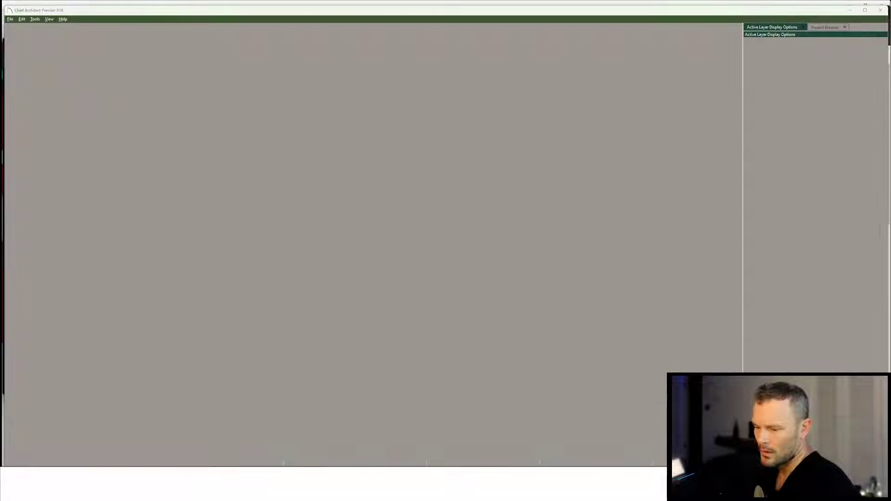
- Open the Holland House Large plan file in Chief Architect and accept the missing font with No Change
key("alt+Tab")
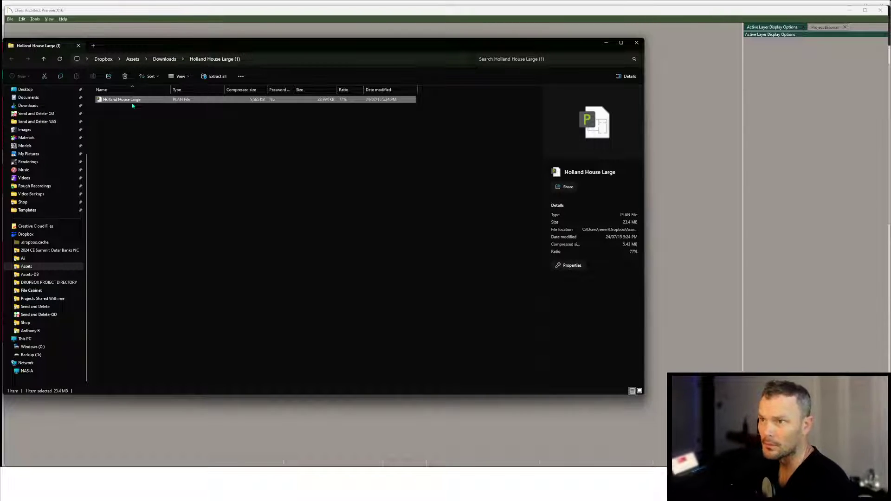
left_click(222, 10)
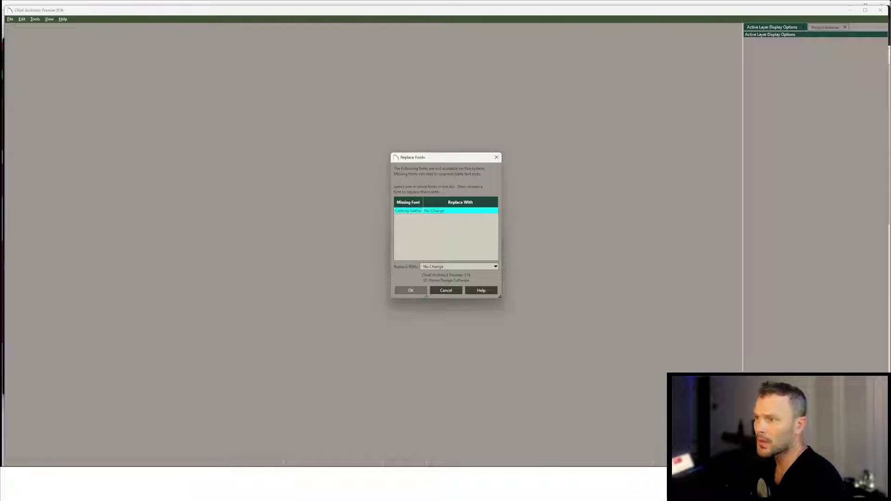
left_click(412, 292)
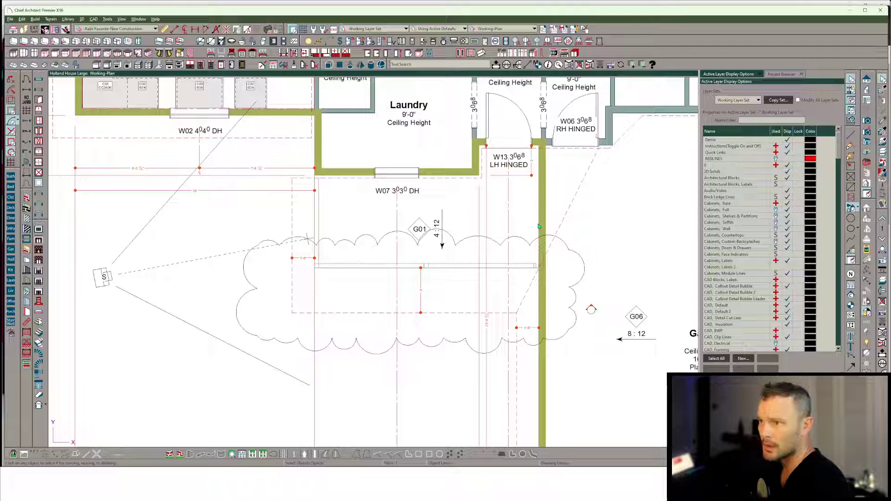
- Look over the first-floor plan, including the front porch, garage, main rooms, great room and rear deck
scroll(539, 227, "down", 6)
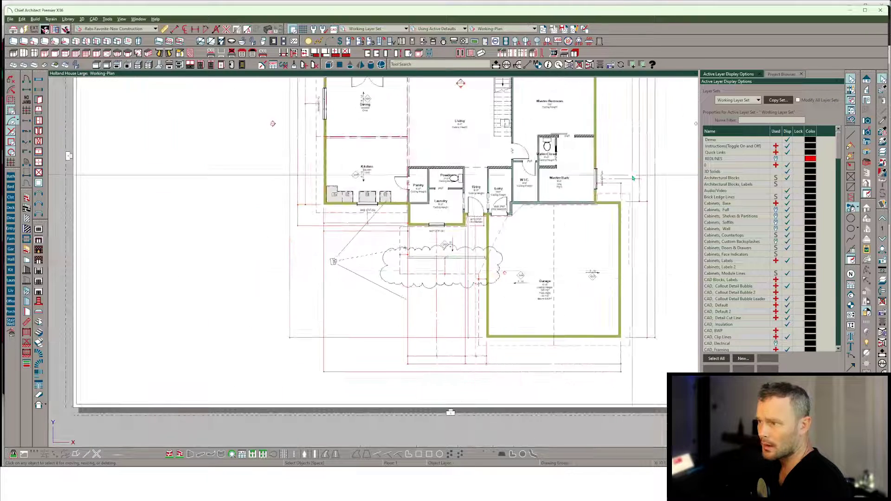
middle_click_drag(627, 175, 585, 295)
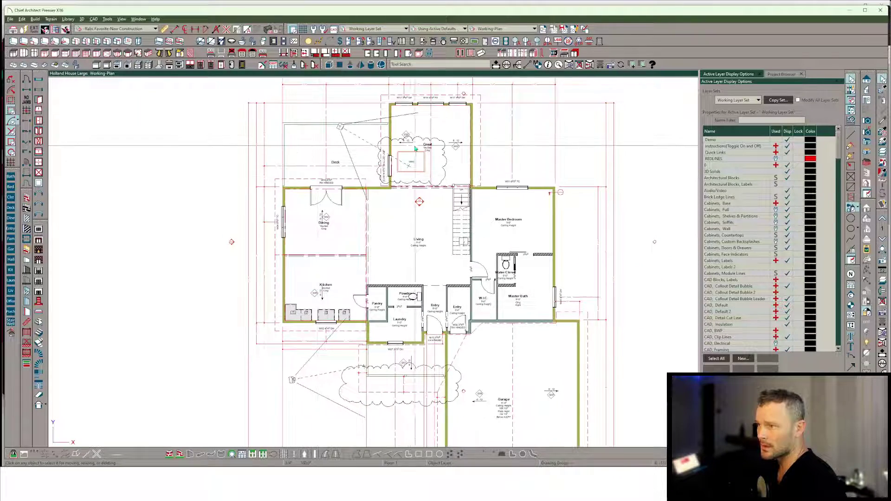
scroll(415, 149, "up", 3)
scroll(392, 244, "down", 3)
scroll(392, 244, "up", 1)
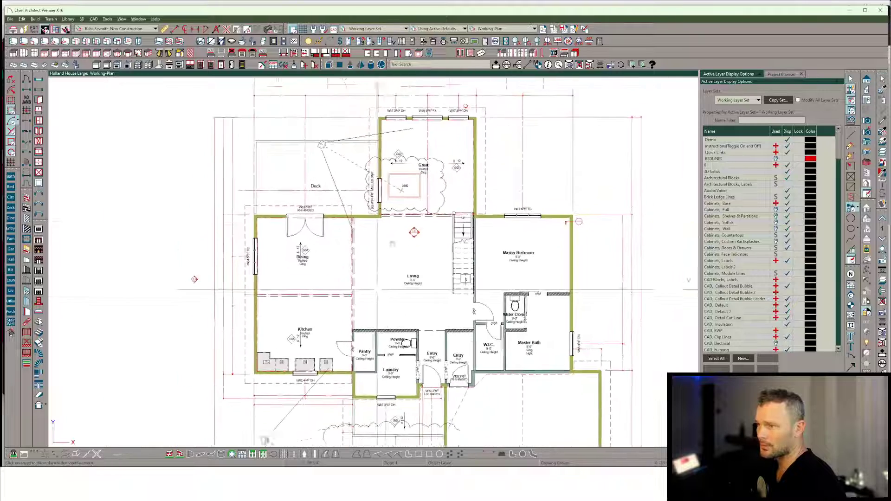
scroll(392, 244, "down", 1)
middle_click_drag(393, 243, 419, 157)
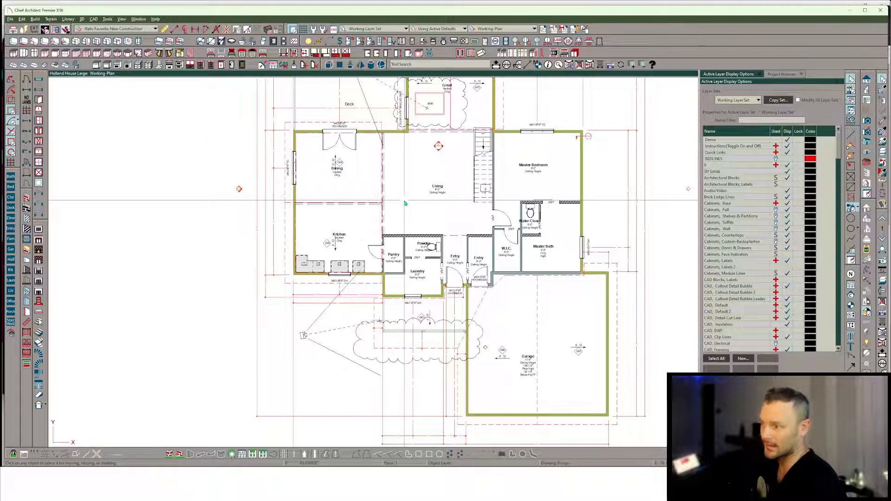
middle_click_drag(405, 194, 376, 217)
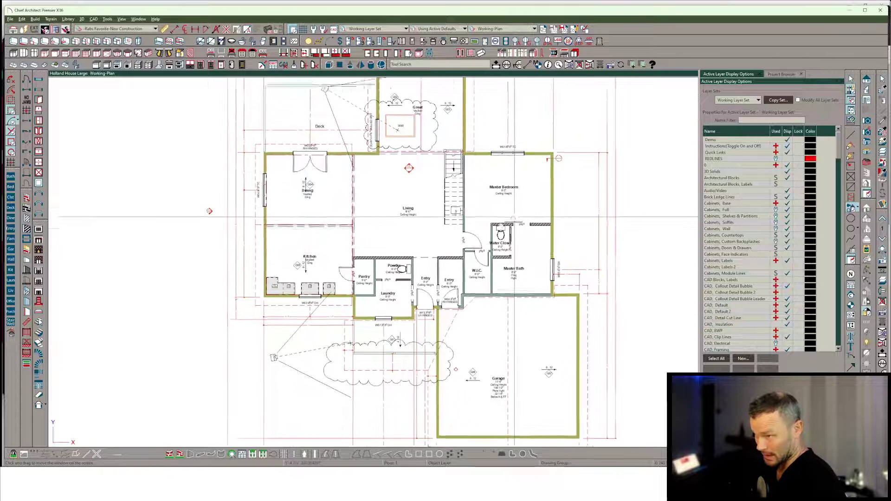
middle_click_drag(514, 217, 492, 231)
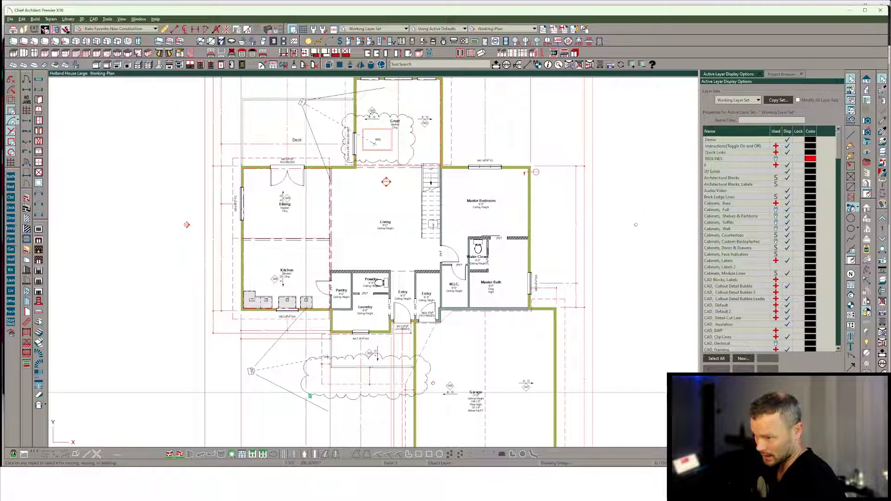
- Open the perspective camera placed outside the kitchen facing the front porch, and dismiss the missing files list
scroll(308, 392, "up", 1)
left_click(231, 363)
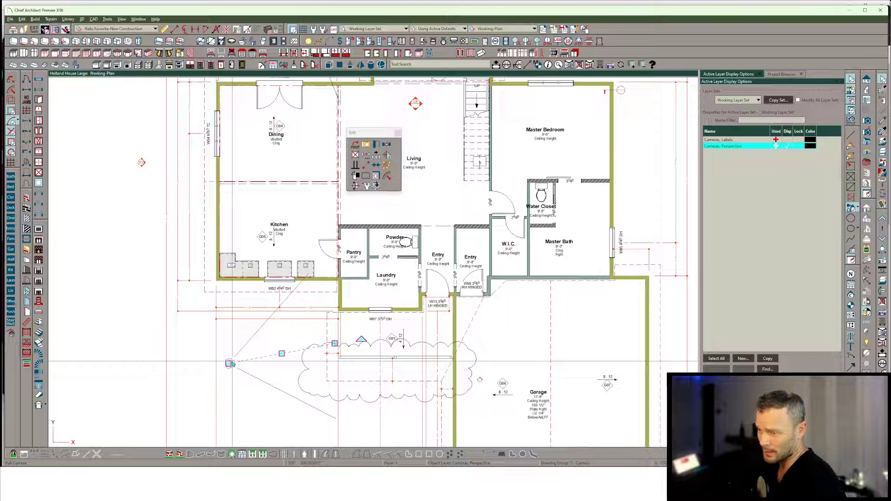
double_click(232, 364)
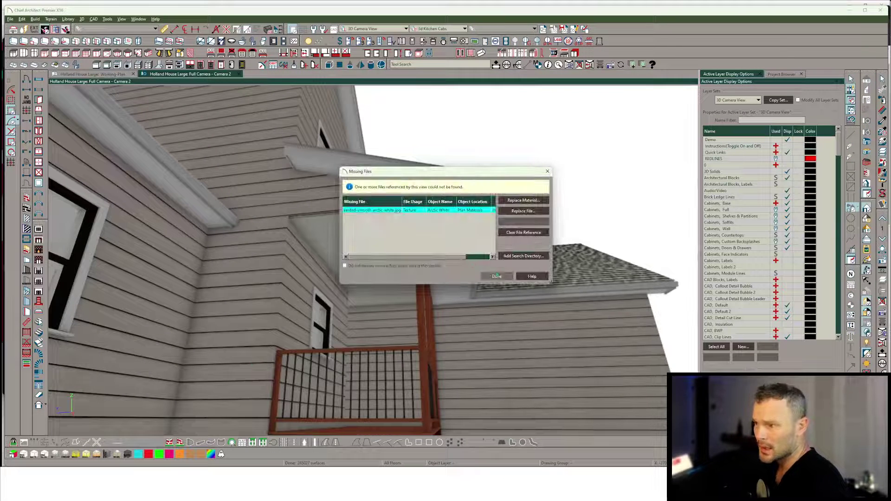
left_click(496, 277)
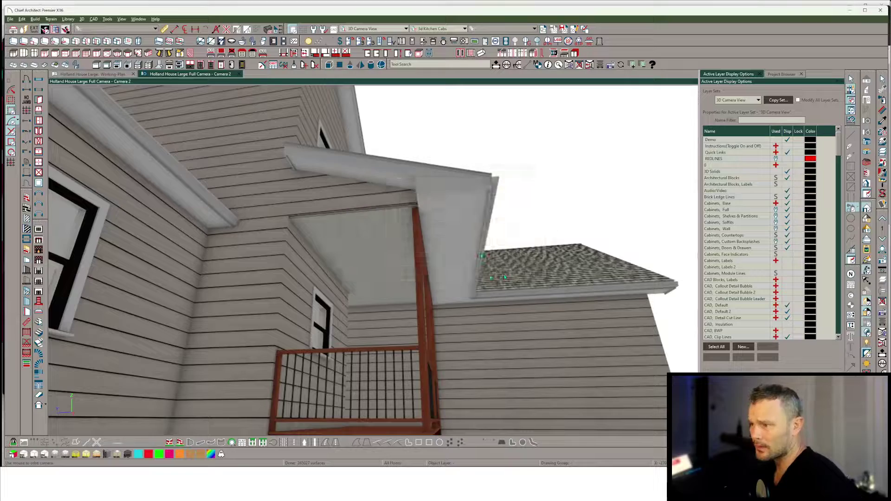
- Select the front porch roof plane and the adjoining garage roof plane to examine how they meet
left_click(460, 225)
middle_click_drag(492, 301, 380, 276)
key("Escape")
left_click(370, 277)
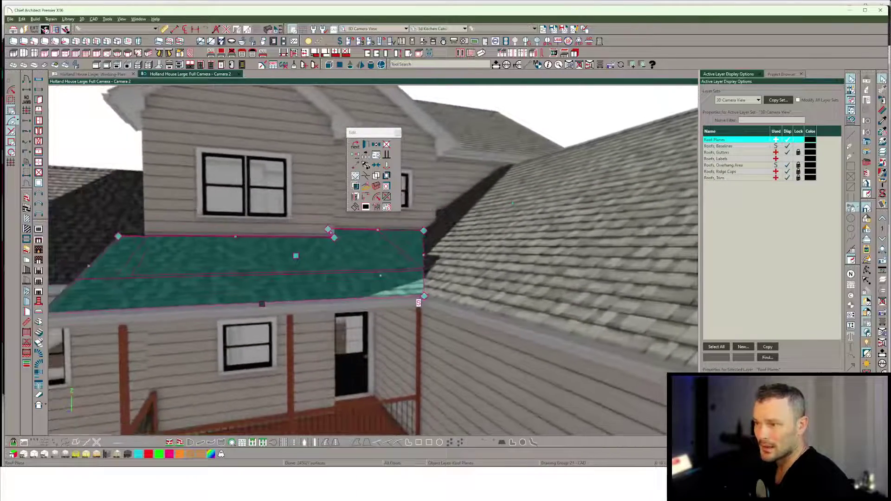
left_click(514, 203)
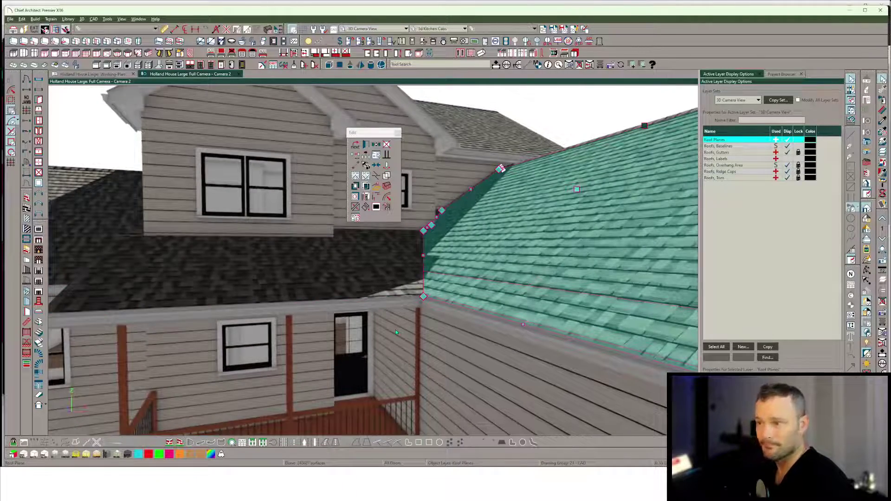
middle_click_drag(396, 330, 381, 387)
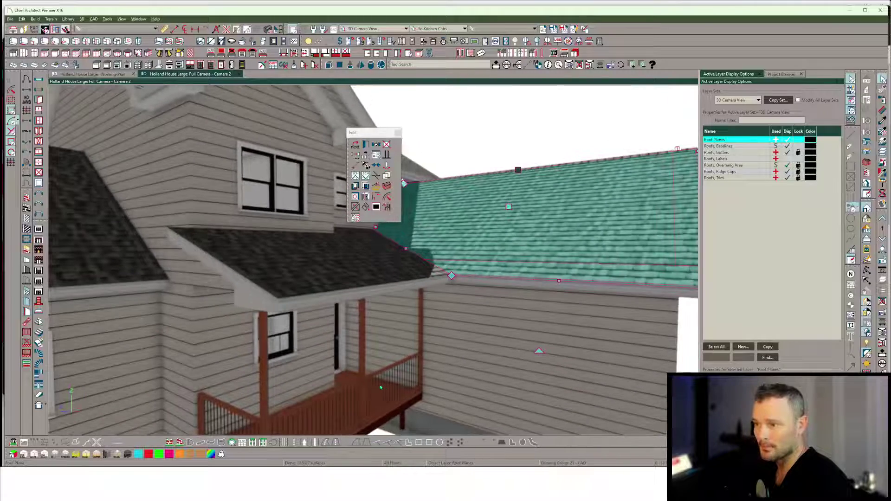
- Check the roof options in the front porch railing's specification and examine the porch roof
left_click(365, 382)
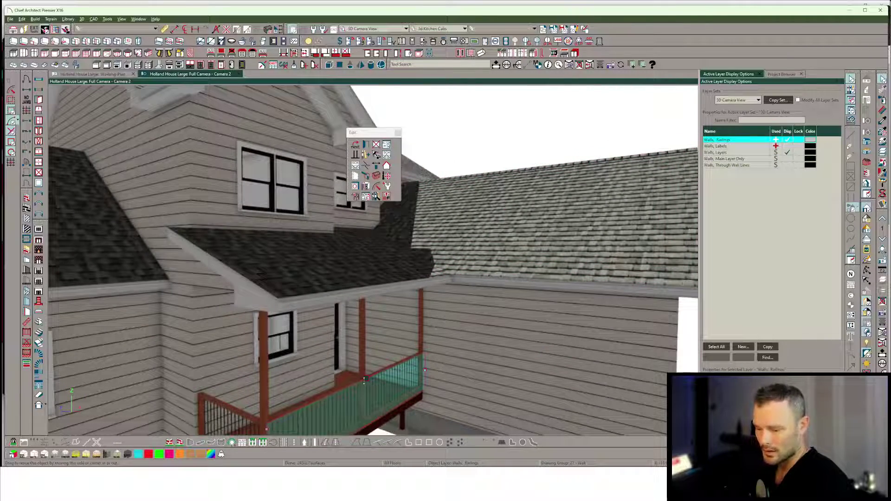
key("ctrl+e")
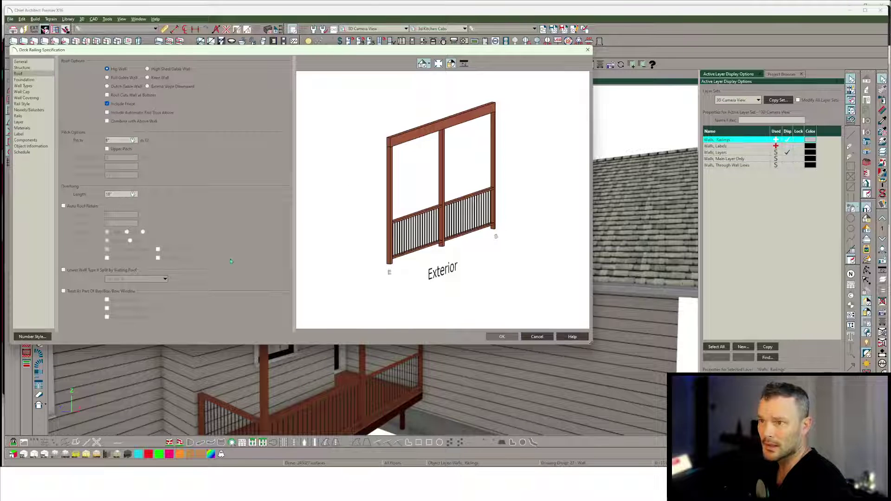
key("Escape")
middle_click_drag(521, 302, 442, 291)
scroll(443, 293, "down", 5)
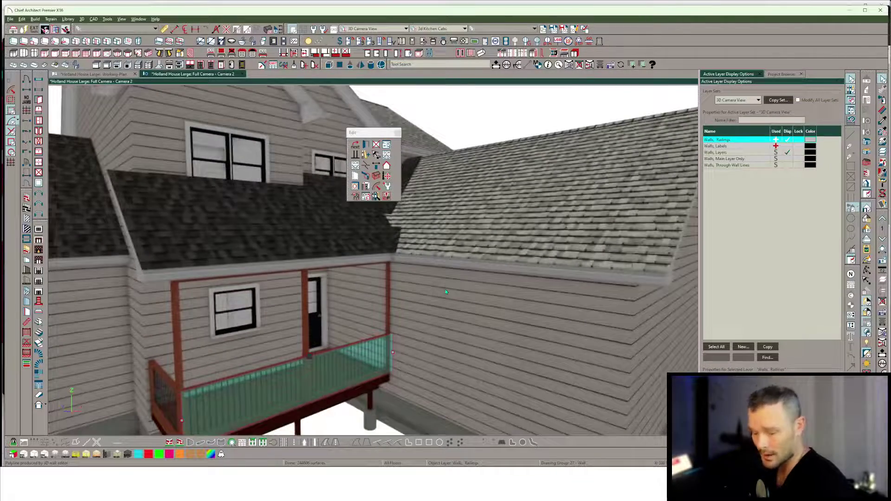
key("Escape")
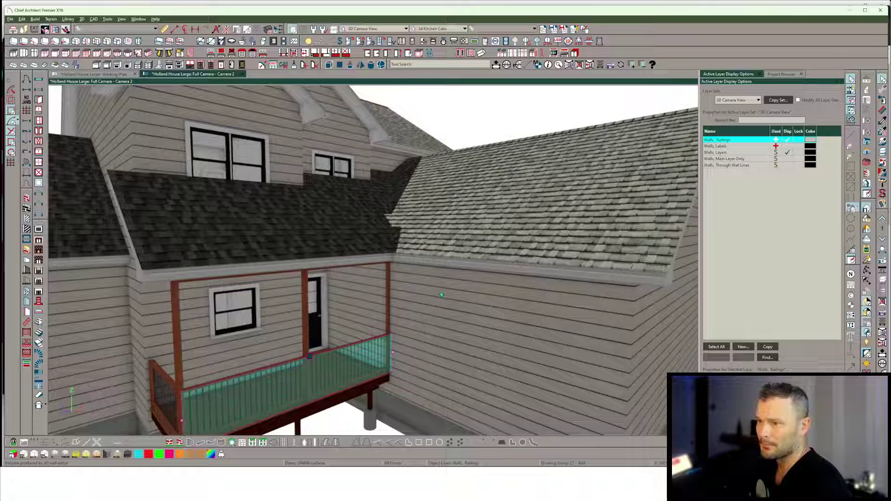
key("Escape")
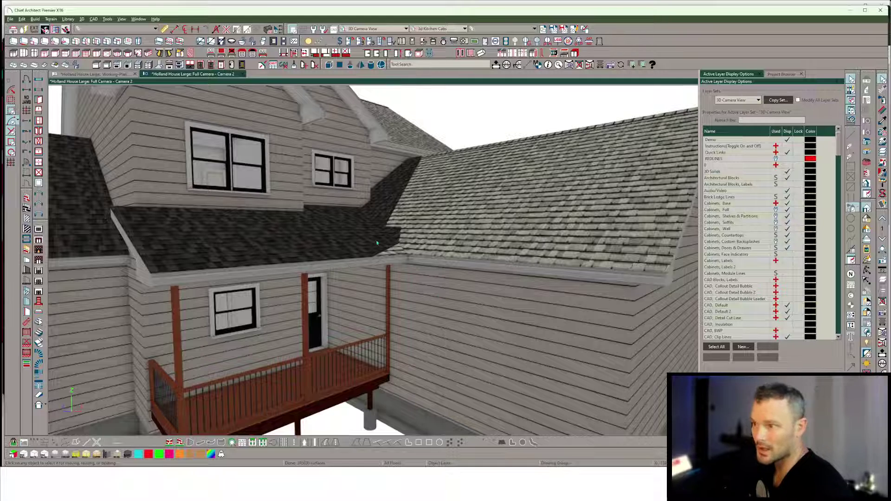
- Inspect the front porch roof plane, and check the general settings of the skylight in the great room roof
left_click(279, 251)
middle_click_drag(323, 239, 331, 239)
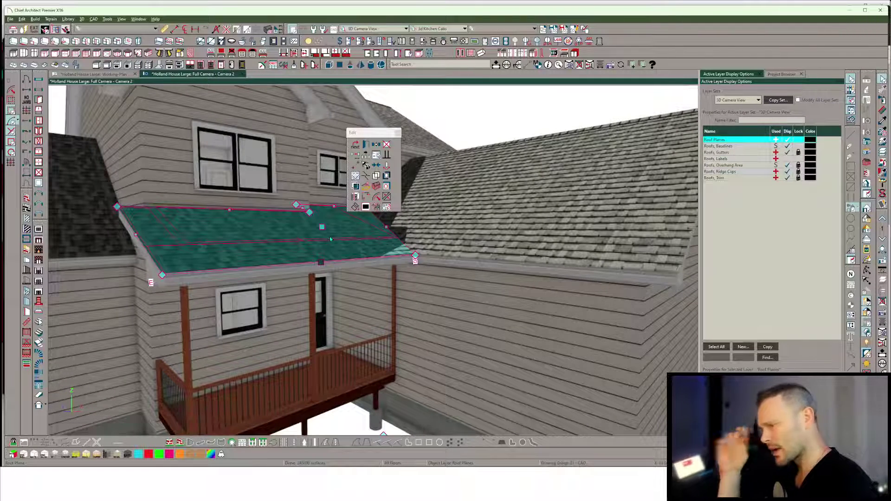
middle_click_drag(330, 239, 348, 451)
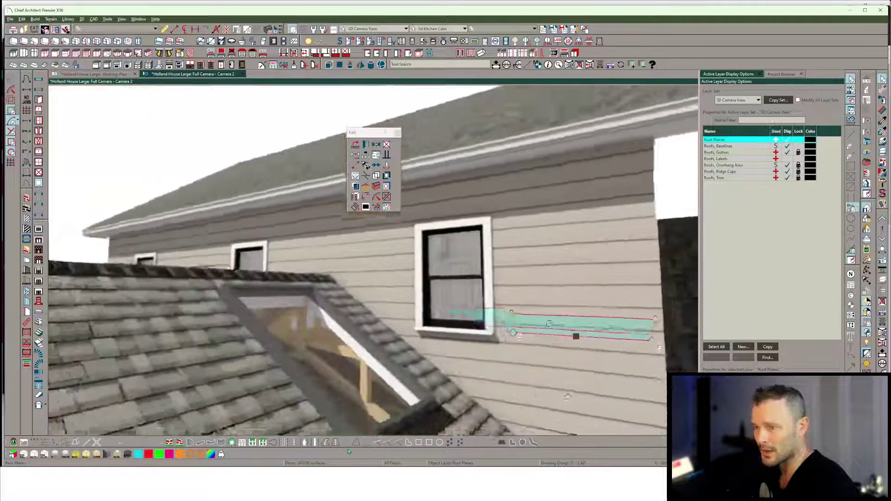
left_click(355, 310)
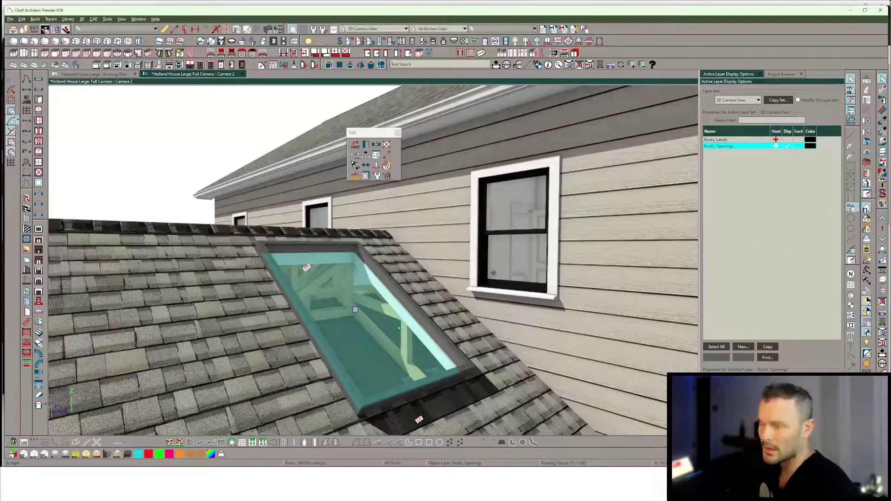
key("ctrl+e")
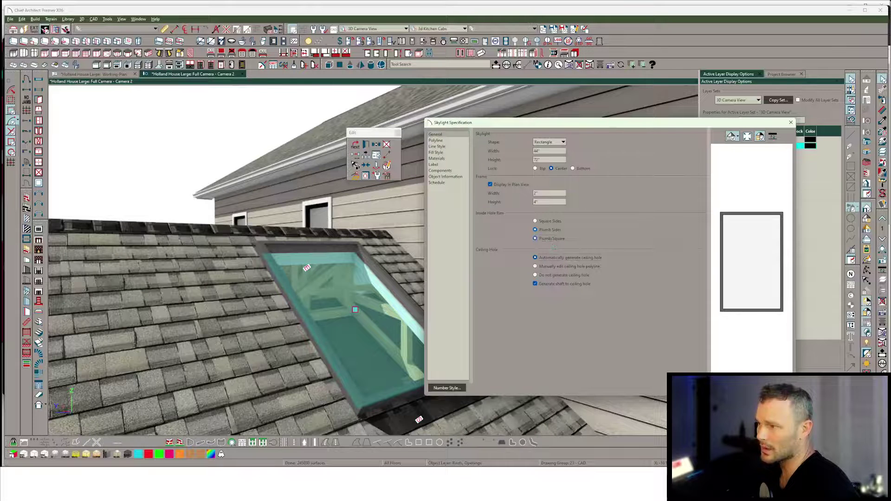
key("Escape")
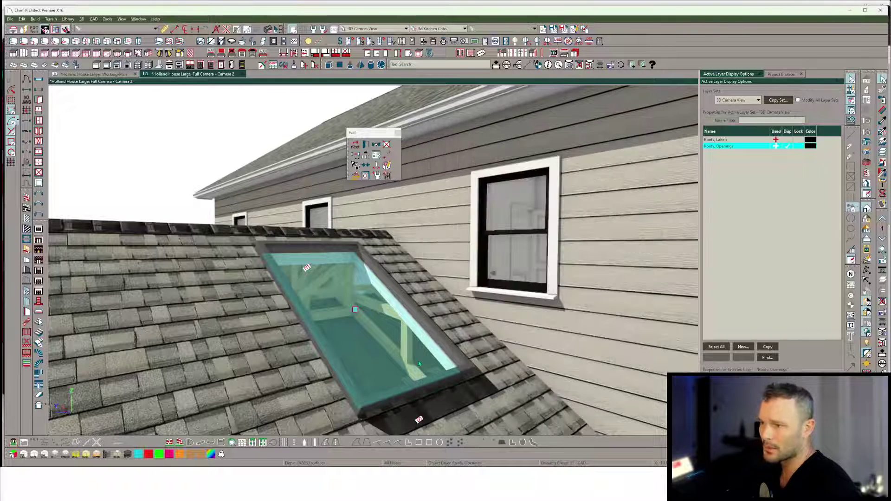
key("Escape")
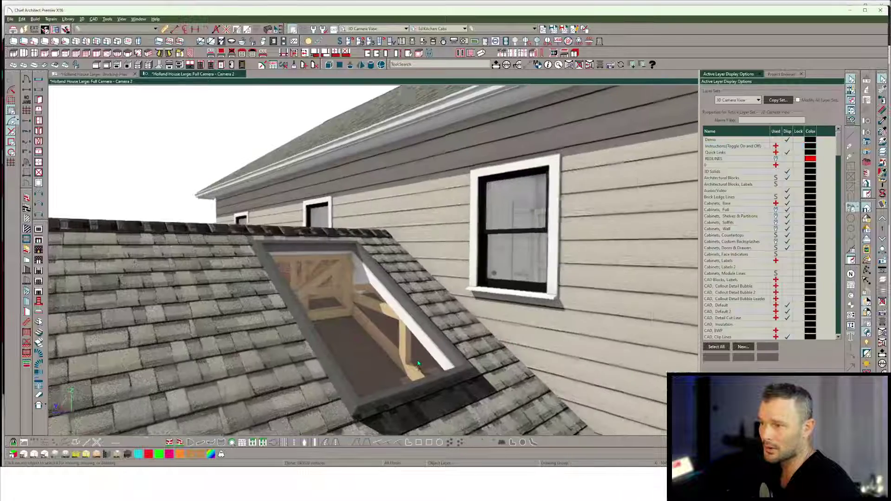
- Examine the framing inside the skylight opening from several angles, with the surrounding roof plane selected
middle_click_drag(416, 360, 422, 375)
scroll(422, 376, "up", 3)
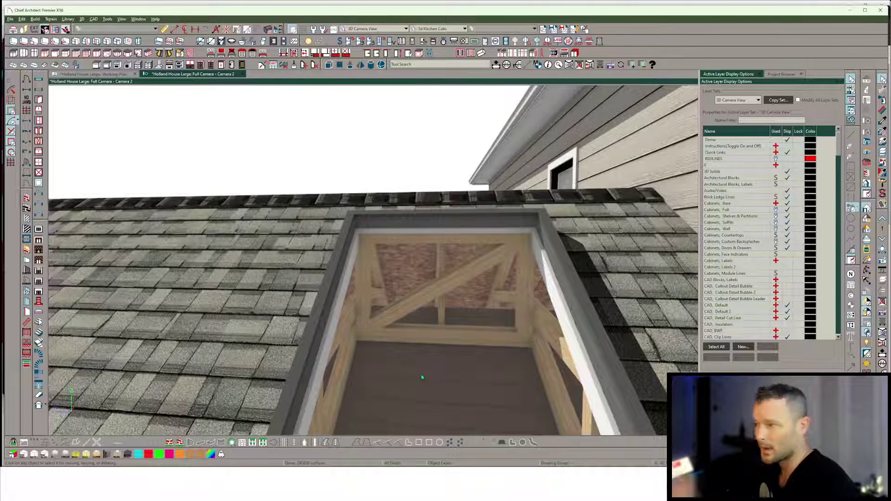
key("Right")
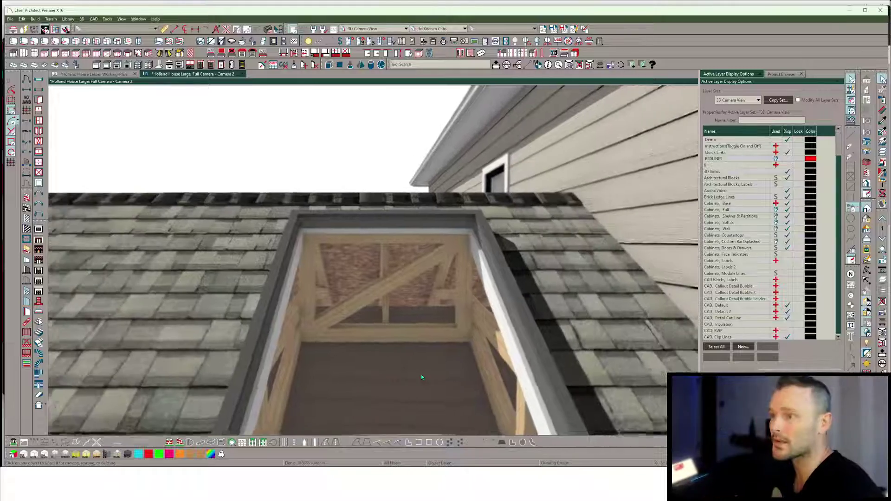
middle_click_drag(422, 377, 452, 391)
scroll(444, 371, "up", 4)
scroll(450, 391, "down", 5)
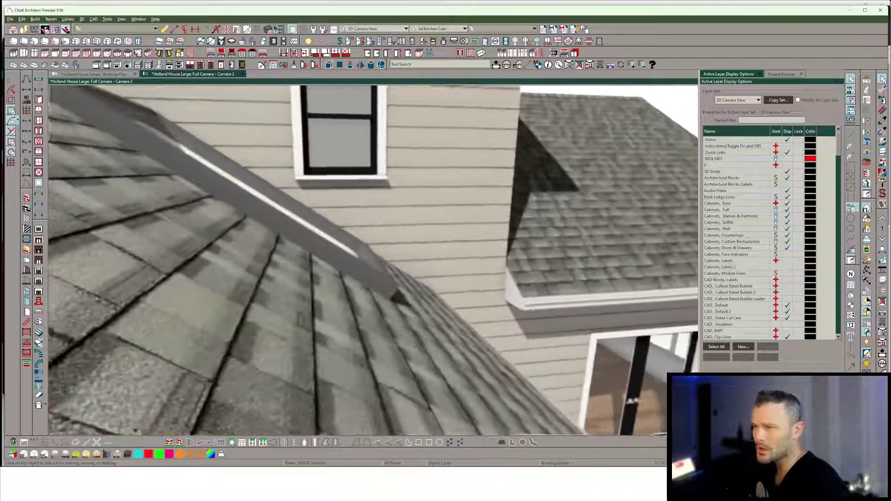
left_click(290, 282)
middle_click_drag(290, 282, 278, 316)
scroll(277, 314, "up", 5)
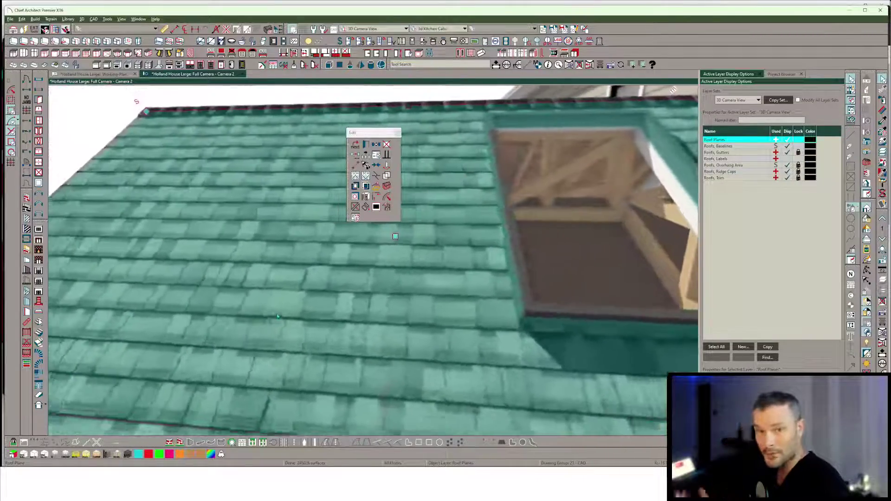
key("Right")
key("Right")
key("Right")
key("Right")
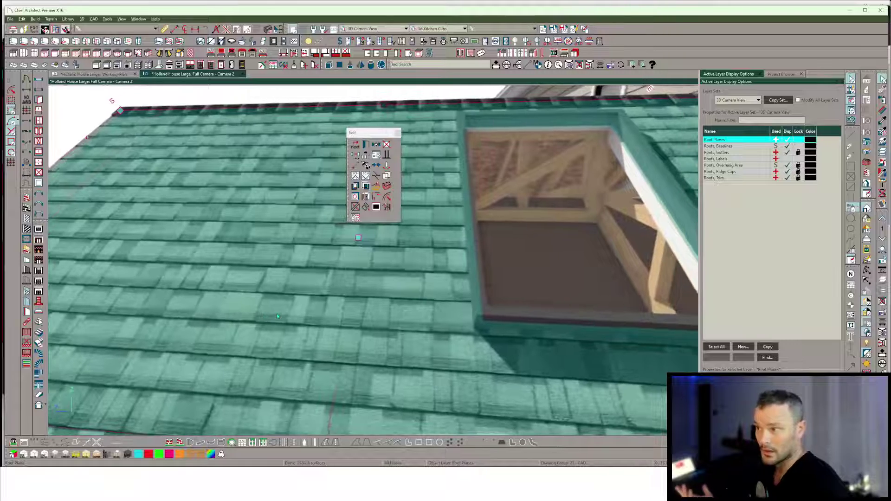
key("Right")
key("Right")
key("Right")
key("Right")
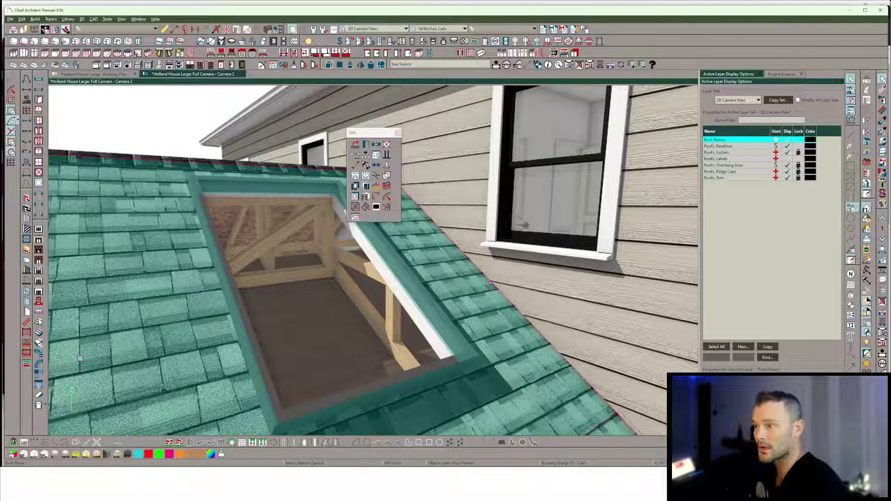
- Check the Retain Roof Framing option in the structure settings of the roof plane around the skylight
double_click(362, 348)
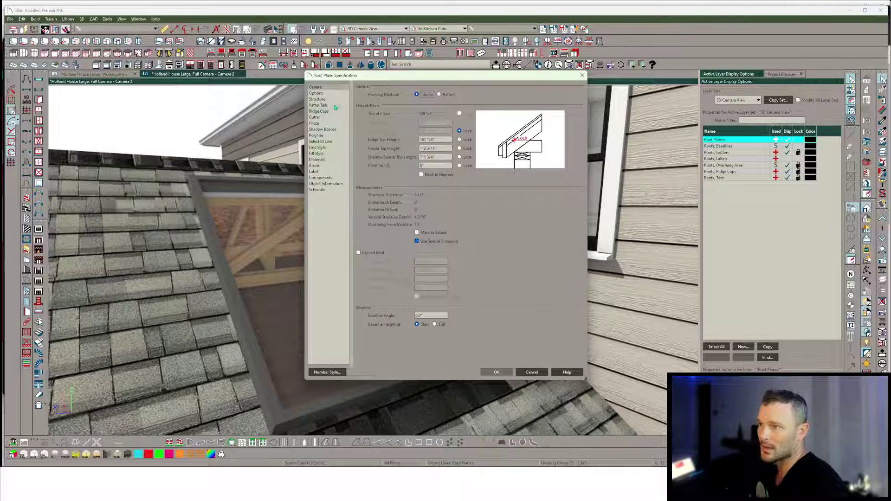
left_click(318, 99)
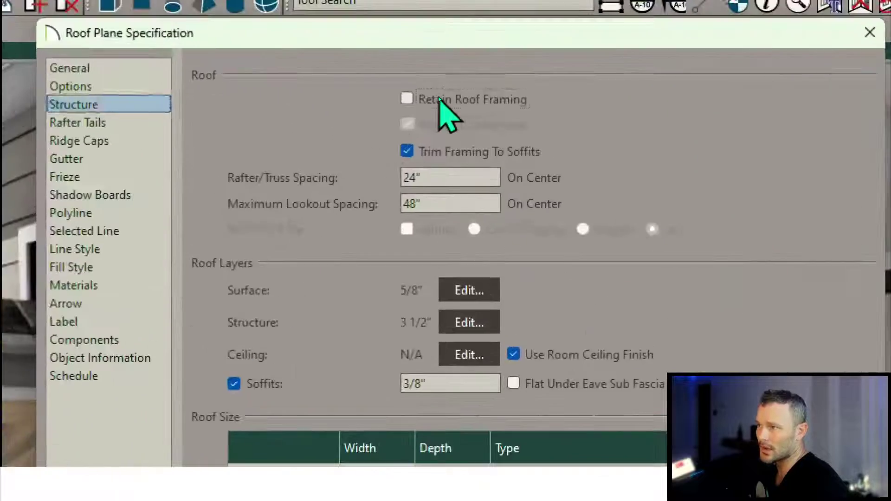
left_click(439, 98)
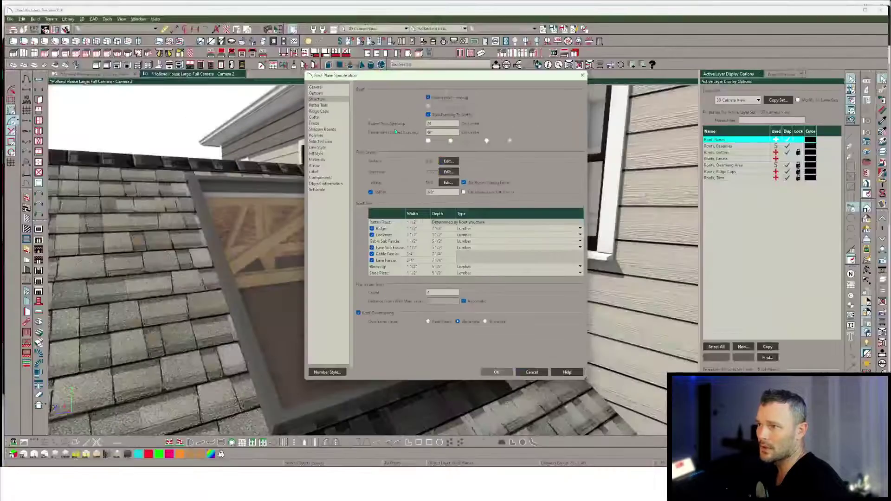
left_click(529, 373)
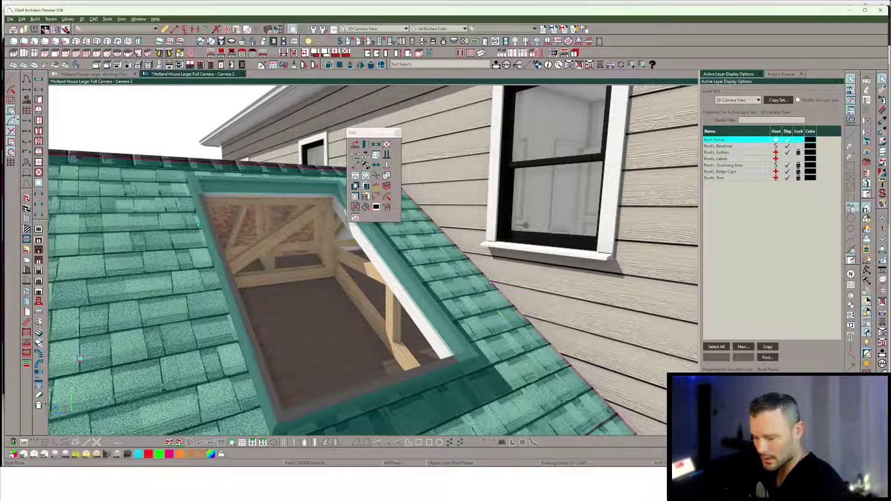
- Turn off automatic framing rebuild for roofs in the Build Framing settings
key("alt+b")
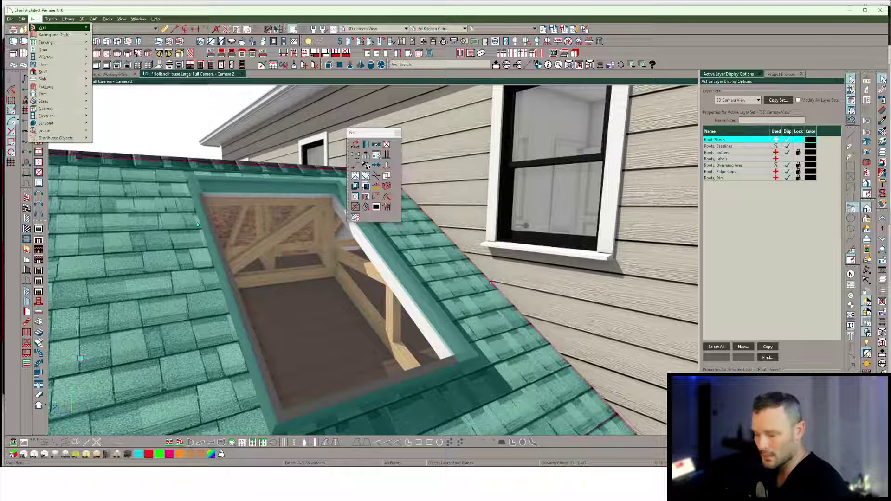
key("f")
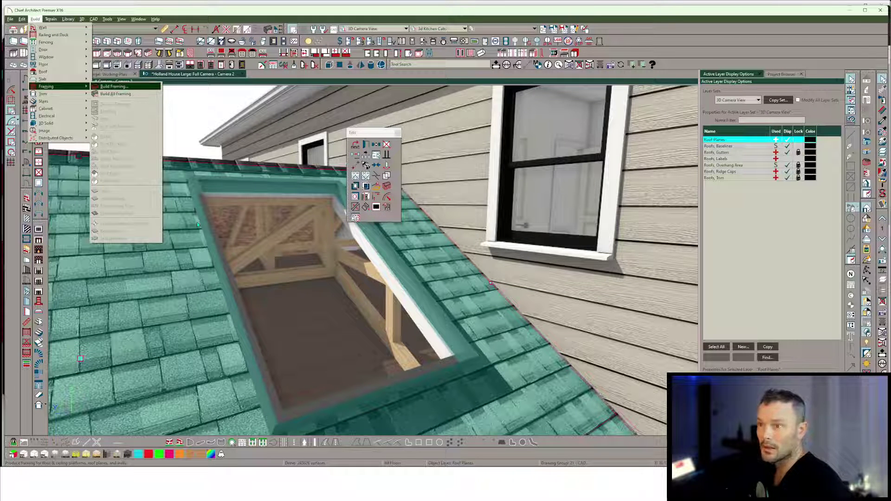
key("Return")
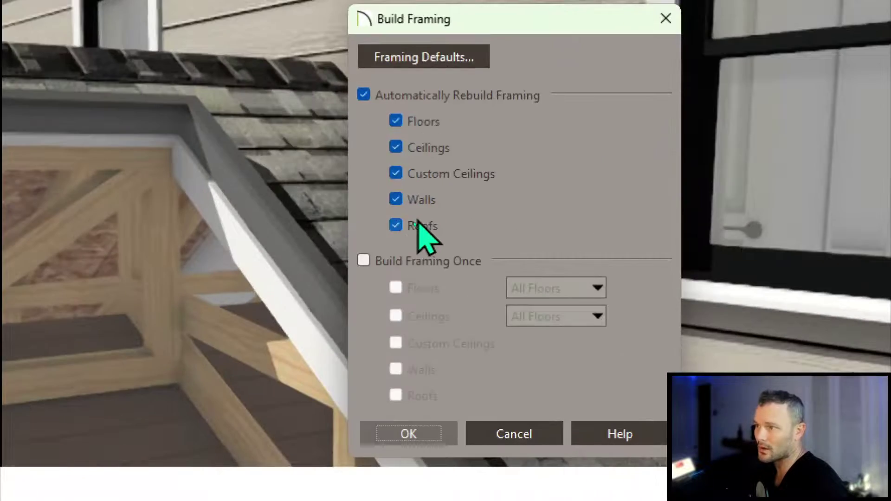
left_click(415, 224)
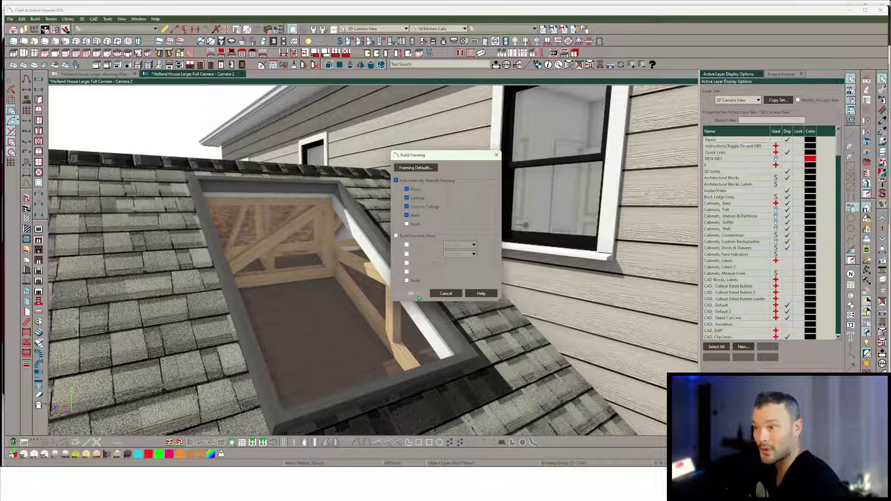
left_click(417, 296)
- Change the framing method of the roof plane around the skylight to rafters and turn off Auto Rebuild Roofs
left_click(461, 290)
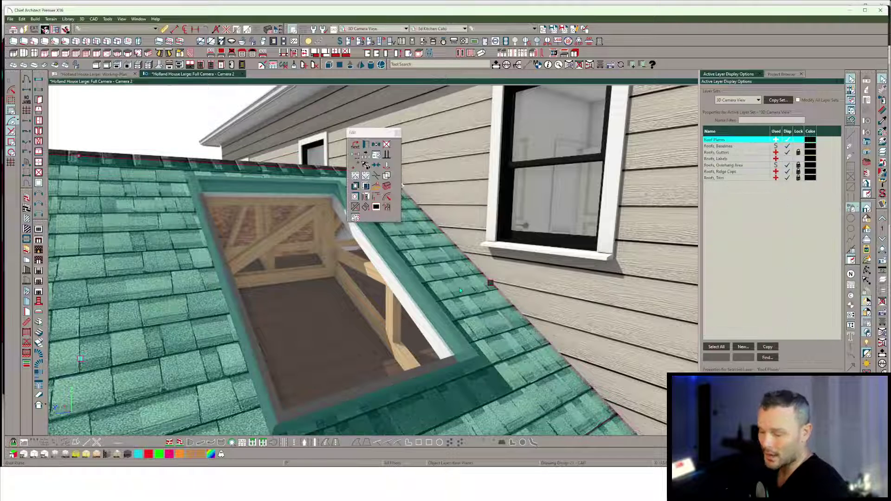
double_click(460, 288)
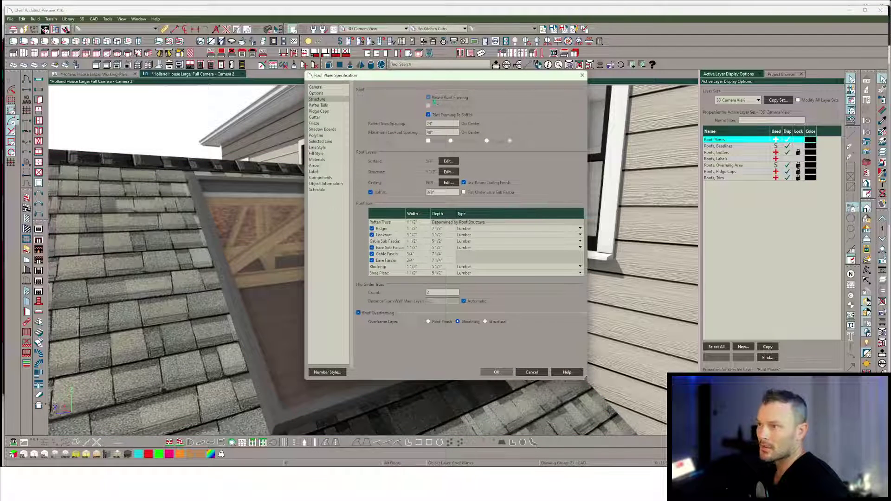
left_click(320, 87)
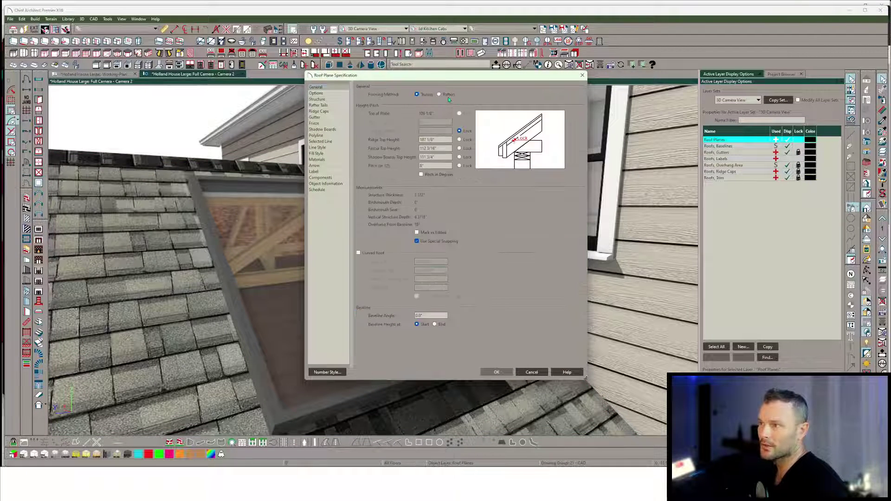
left_click(497, 373)
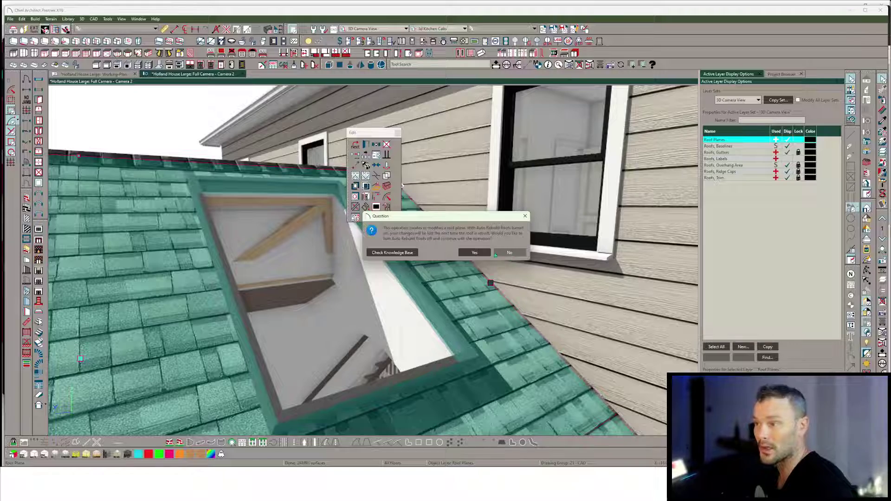
left_click(483, 256)
- Examine the framing and shaft walls below the skylight, and check the skylight's general hole and shaft settings
scroll(387, 290, "up", 6)
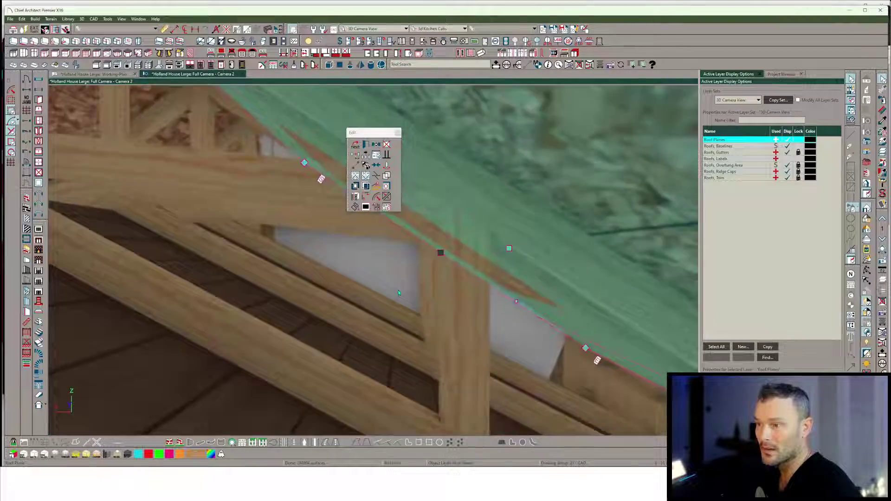
middle_click_drag(399, 293, 371, 242)
middle_click_drag(402, 325, 413, 283)
key("Escape")
left_click(432, 284)
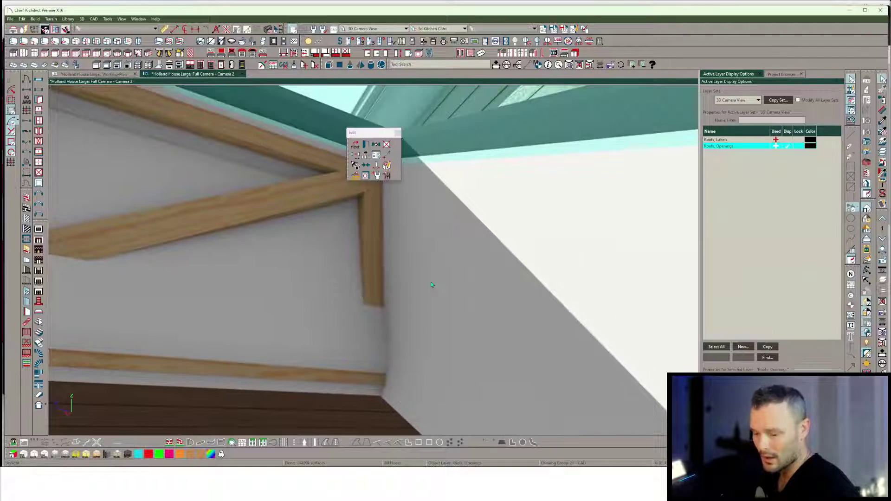
double_click(248, 107)
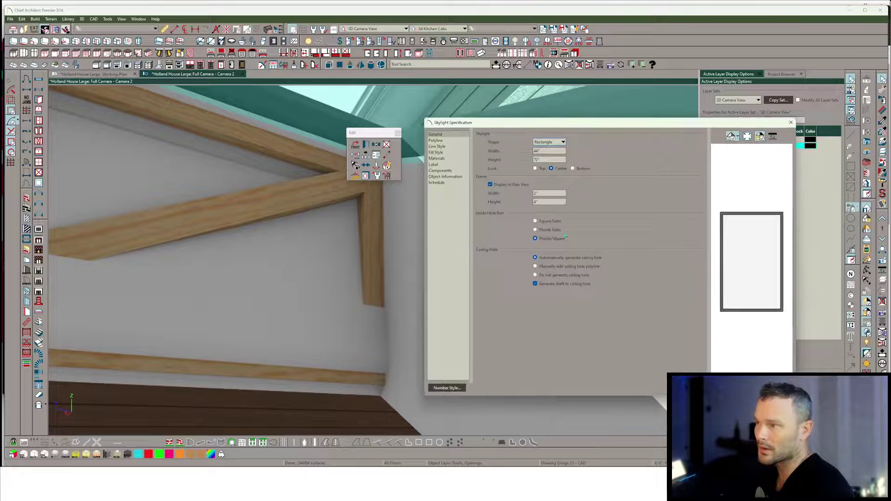
key("Escape")
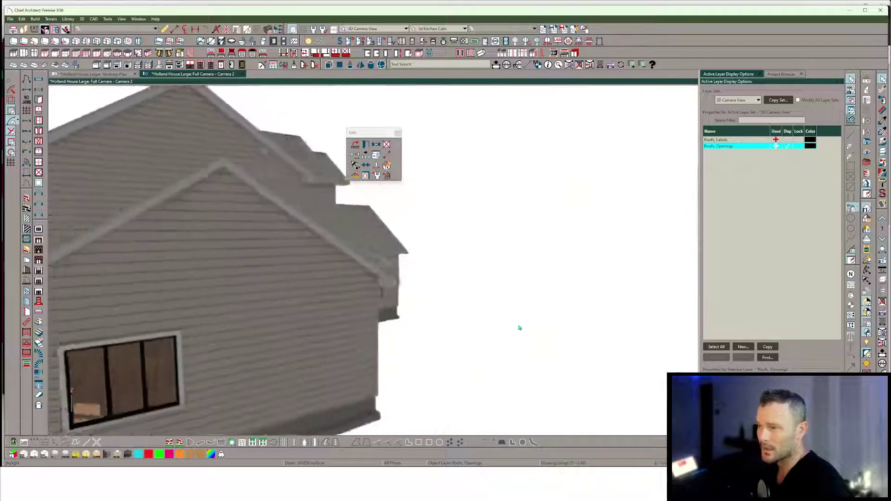
- Examine the roof from outside in 3D, switch to the working plan and select the front porch roof plane
middle_click_drag(519, 328, 491, 335)
middle_click_drag(420, 331, 434, 321)
left_click(342, 260)
left_click(105, 75)
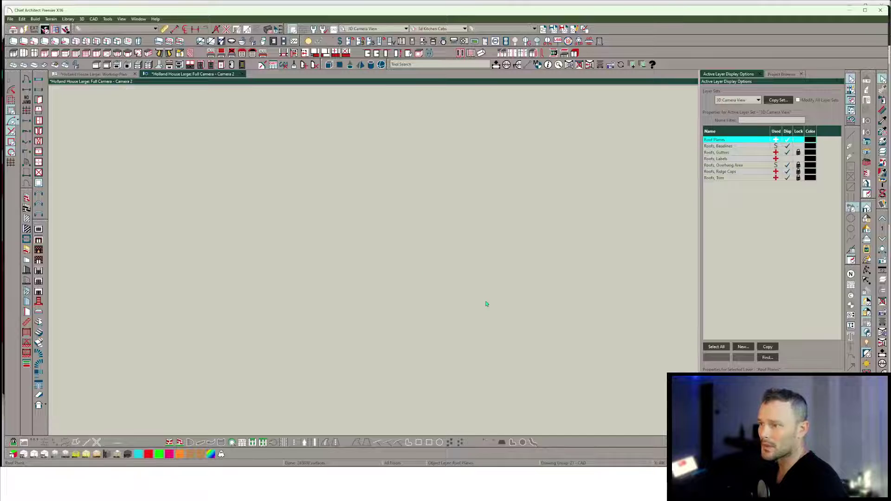
scroll(408, 344, "up", 4)
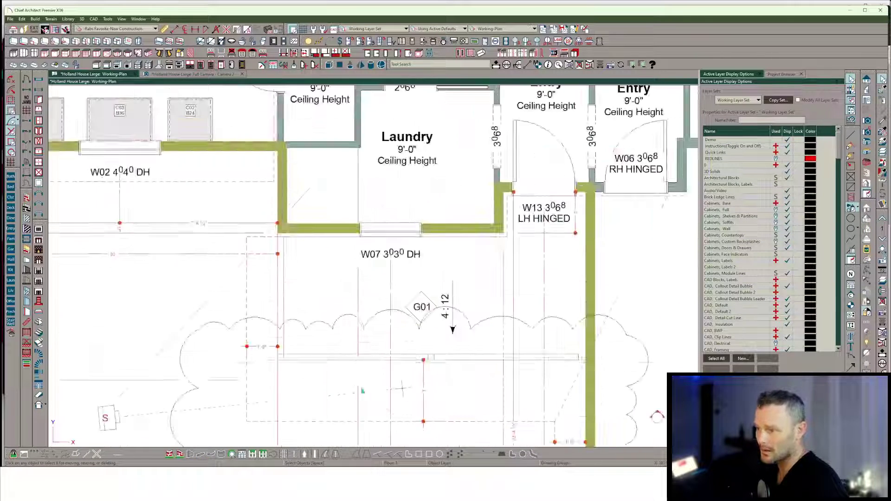
left_click(426, 412)
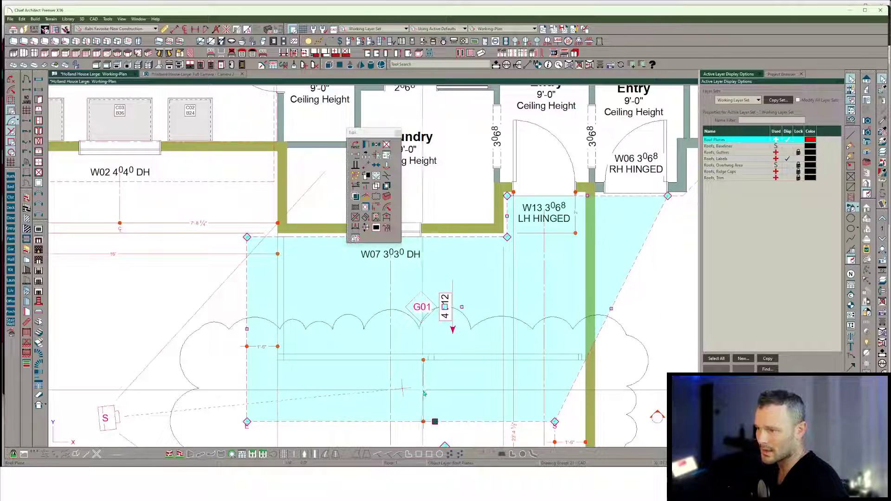
- Try to pull the front porch roof plane's eave edge in toward the porch railing
scroll(431, 426, "up", 2)
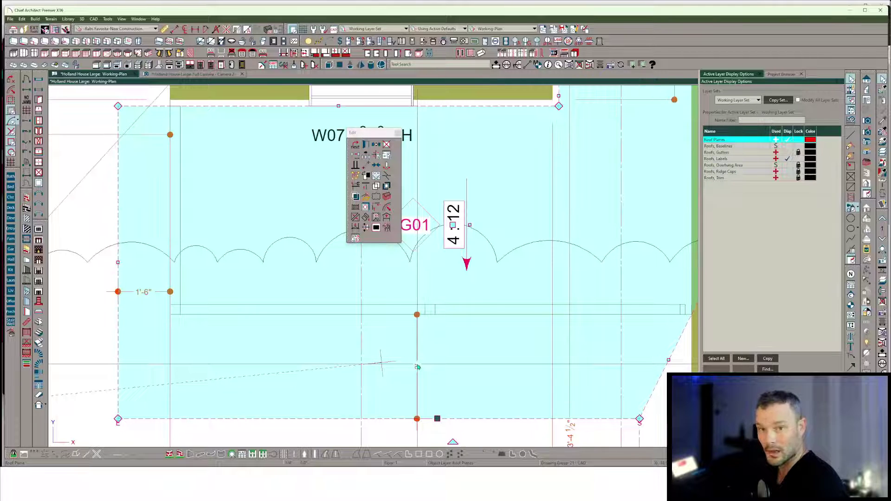
scroll(426, 404, "up", 2)
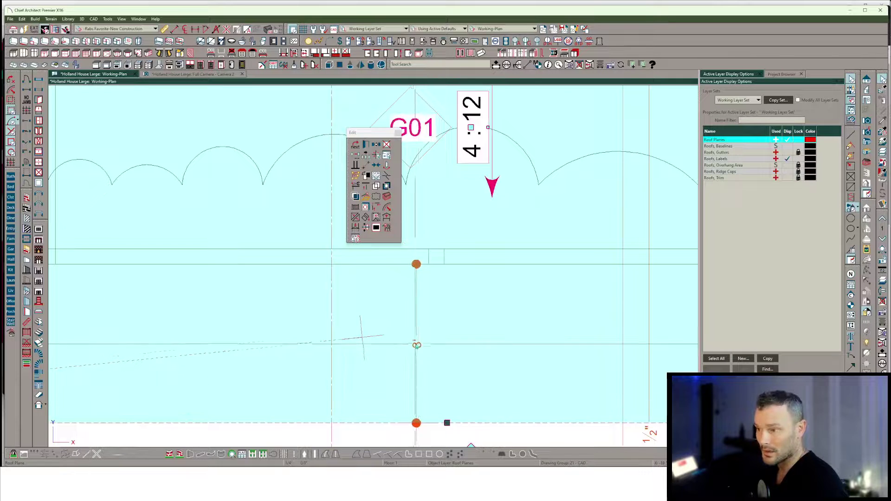
scroll(435, 379, "down", 2)
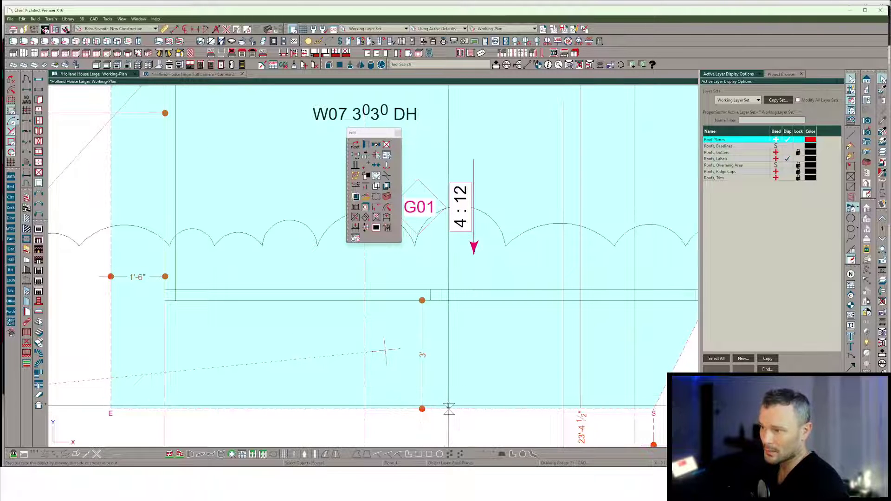
left_click(449, 409)
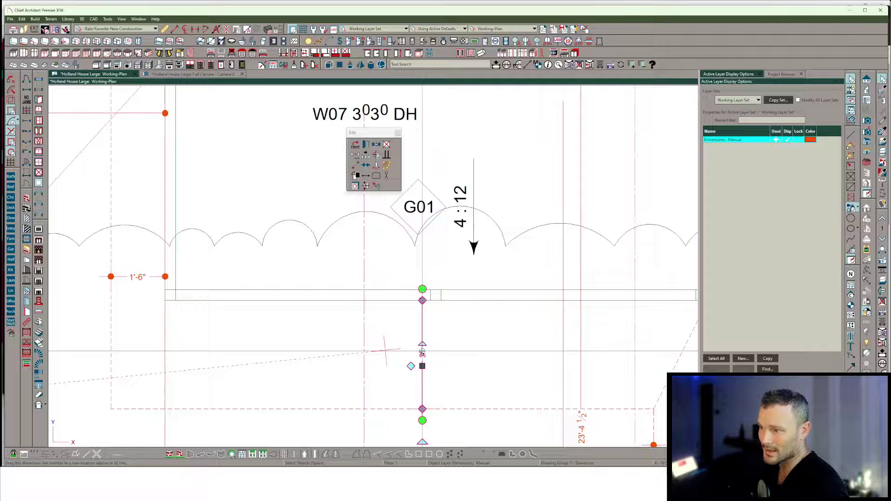
left_click(451, 410)
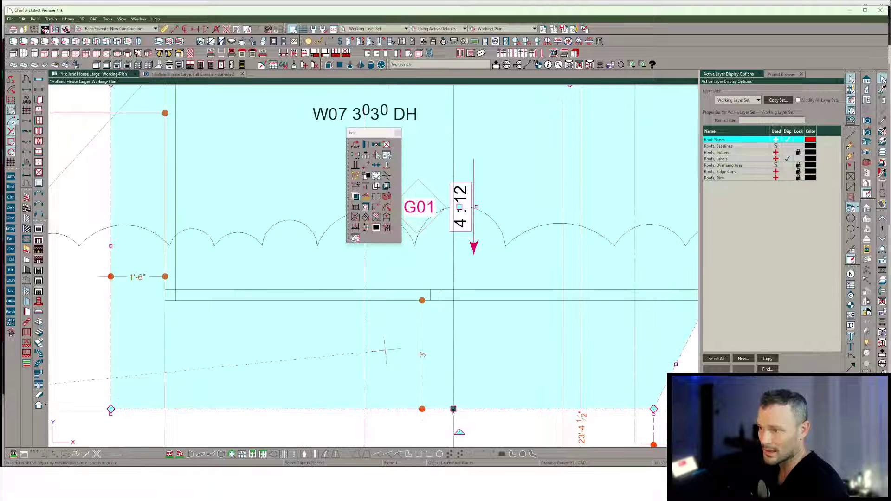
left_click_drag(453, 409, 456, 351)
key("Escape")
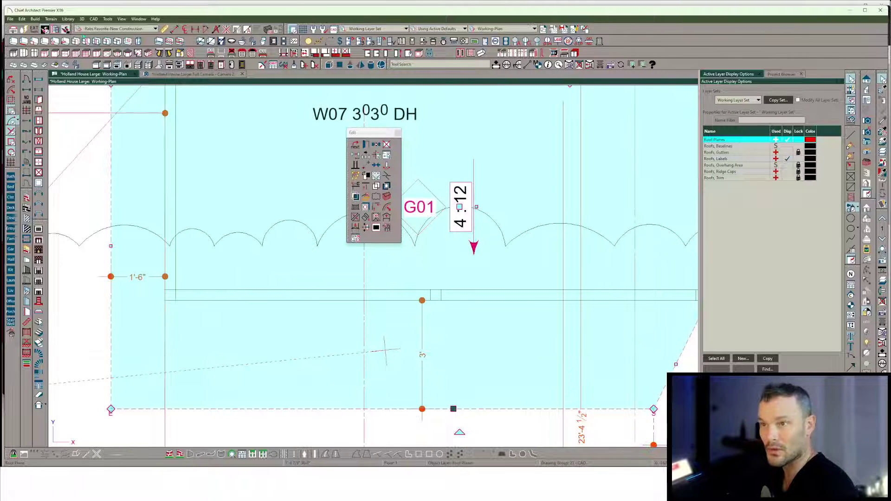
- Dimension the front porch overhang from the railing to the eave edge and set it to 1'-6"
left_click(164, 31)
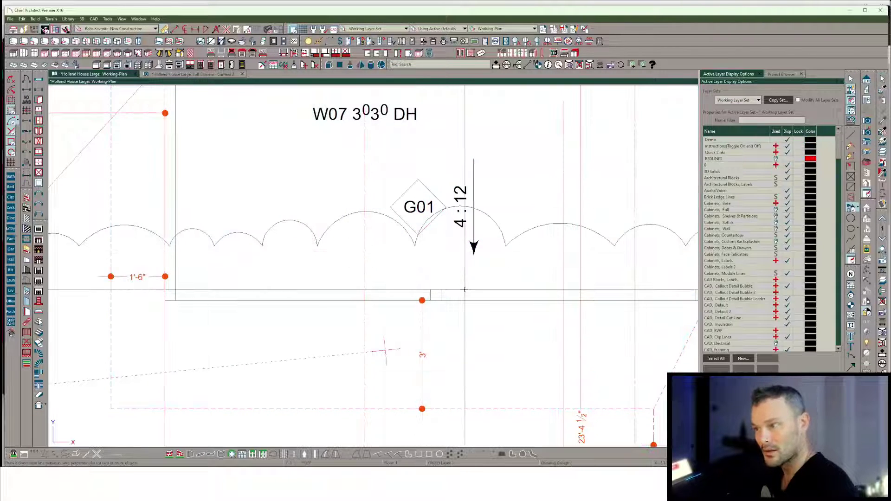
left_click_drag(465, 289, 481, 439)
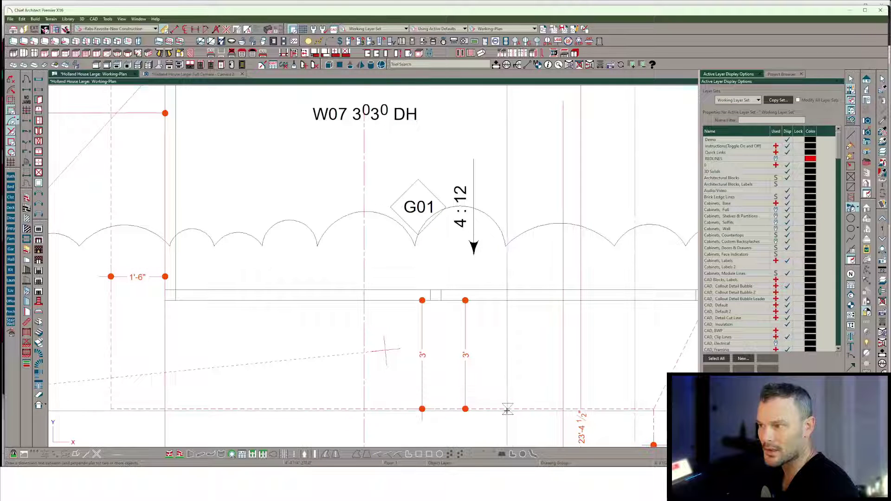
left_click(466, 356)
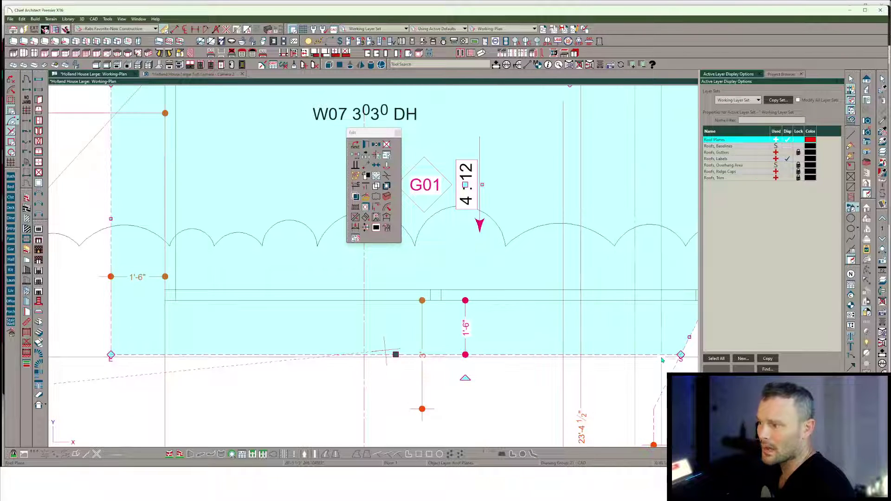
- Break the porch roof plane's angled edge near the garage wall and square off its corner in line with the railing's end
middle_click_drag(663, 360, 539, 362)
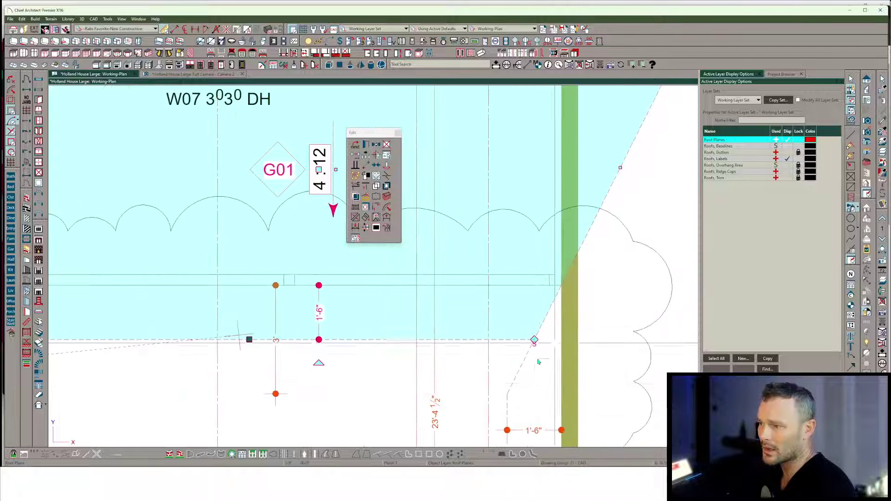
key("d")
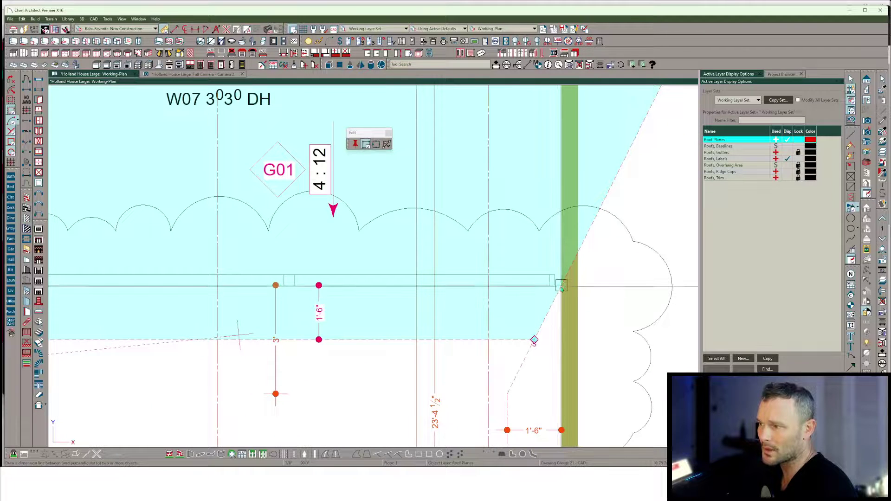
left_click(538, 342)
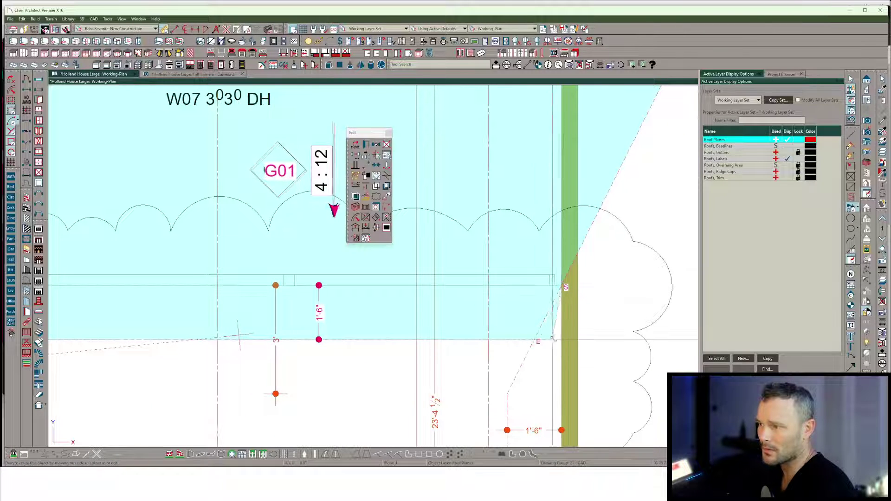
left_click_drag(562, 340, 555, 340)
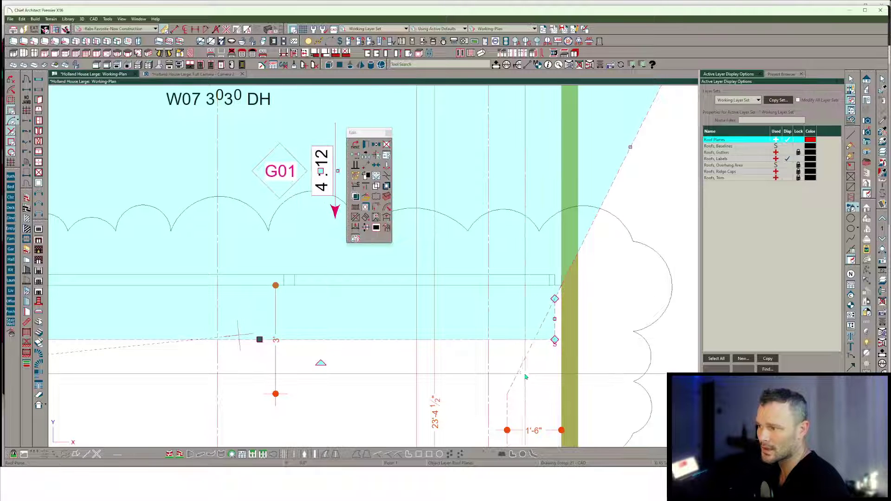
- Select the adjoining garage roof plane in plan, and examine where the two roofs meet in the 3D camera view
left_click(519, 373)
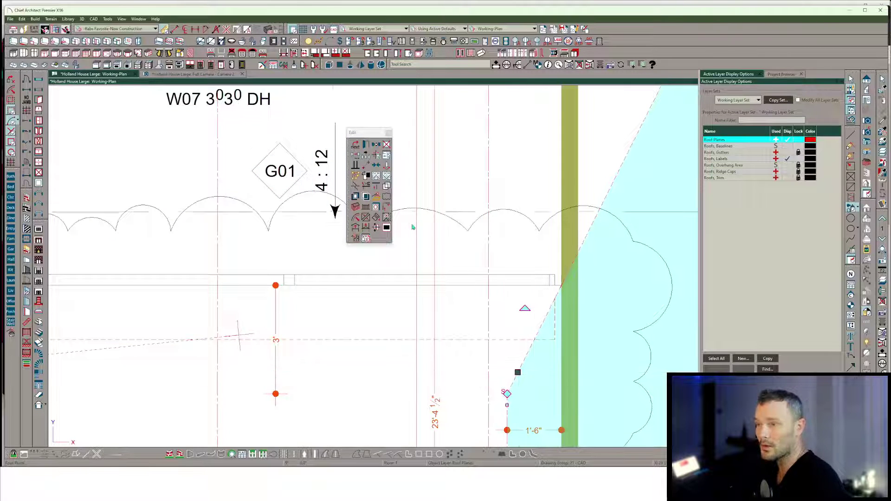
left_click(197, 75)
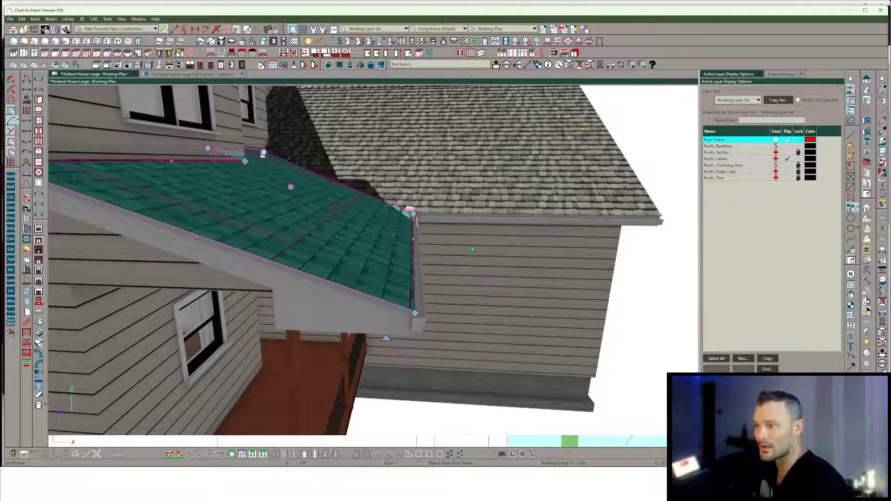
key("ctrl+Tab")
left_click_drag(315, 199, 318, 240)
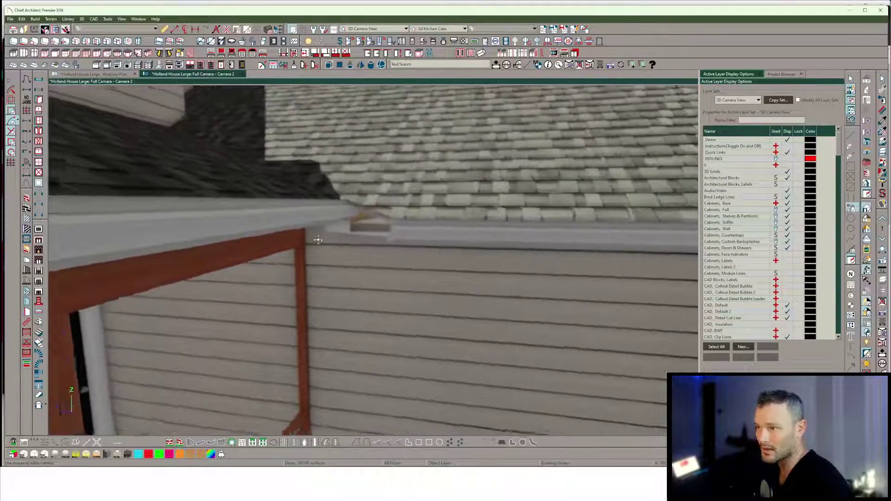
- Try to extend the garage roof plane's eave corner across to the end of the porch roof's eave
middle_click_drag(318, 240, 321, 234)
left_click(352, 199)
middle_click_drag(353, 200, 324, 255)
key("3")
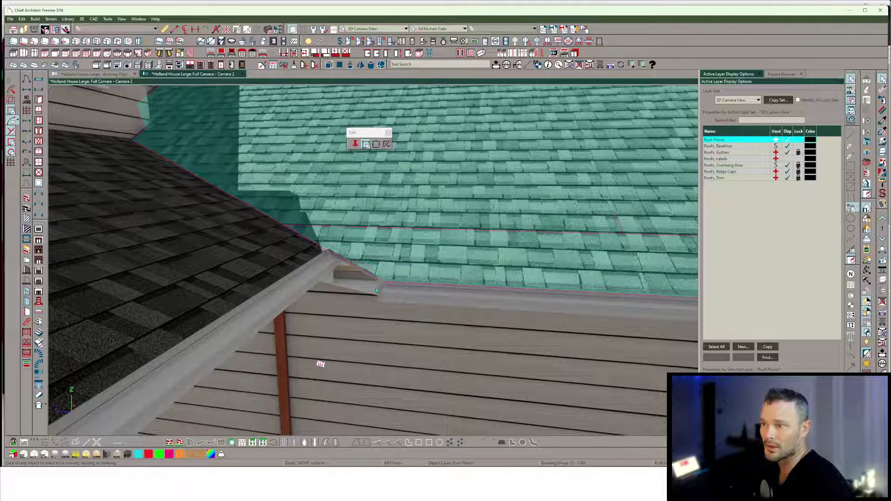
left_click(379, 291)
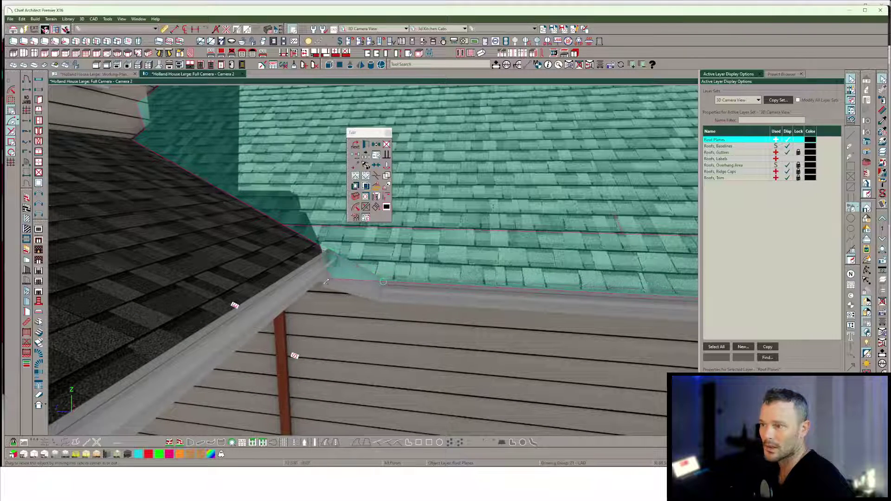
middle_click_drag(324, 248, 320, 270)
- Set the porch roof plane's fascia top height to 112 3/16", copied from the garage roof plane
left_click(298, 265)
scroll(297, 265, "down", 5)
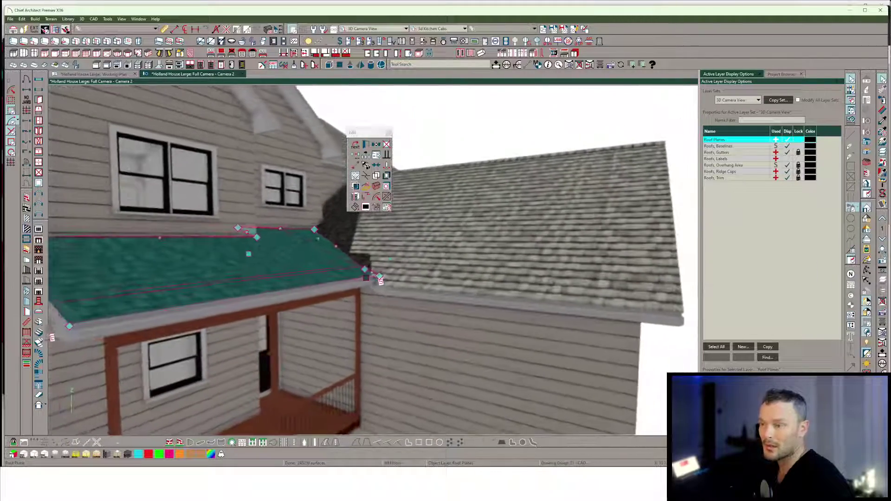
left_click(460, 287)
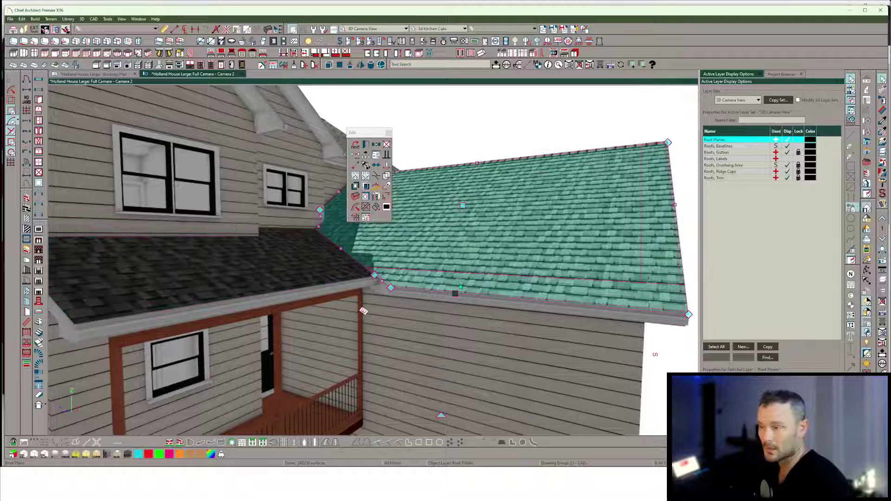
double_click(460, 287)
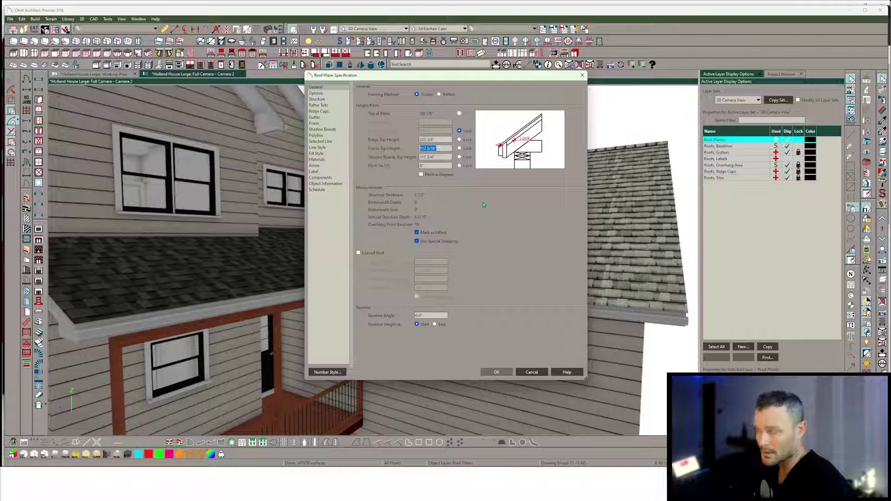
left_click(497, 373)
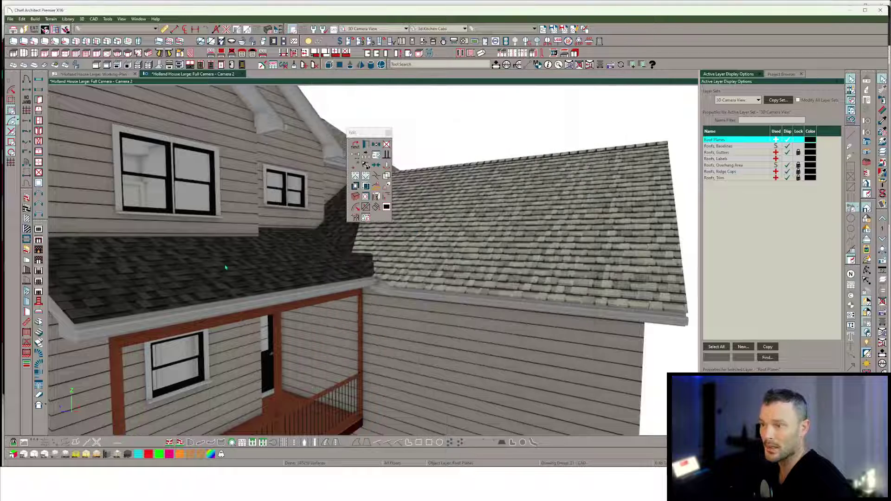
double_click(247, 269)
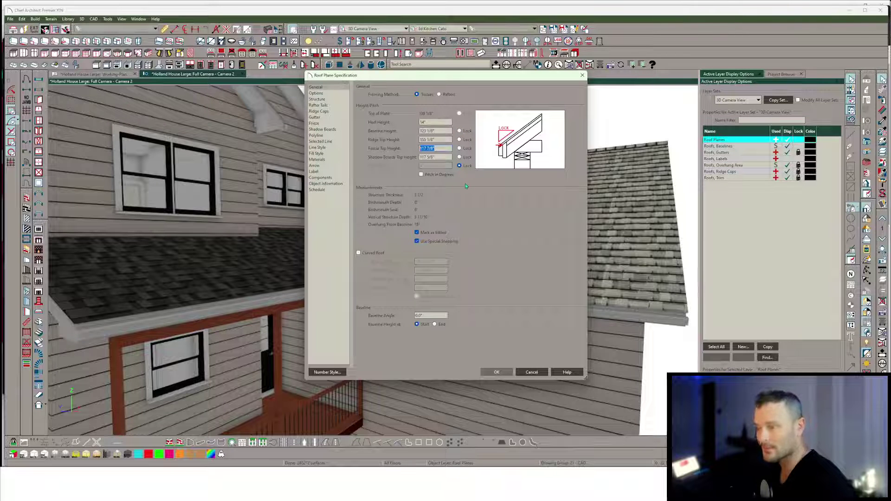
type("112 3/16")
key("Return")
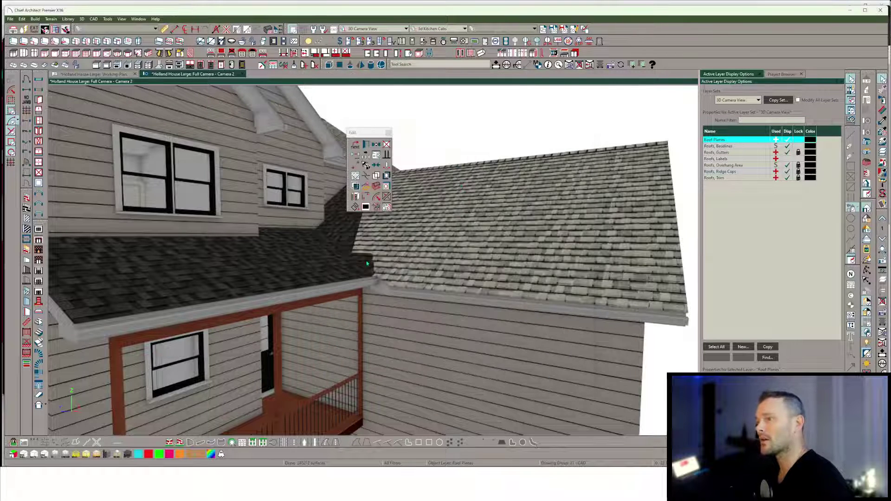
- Join the porch roof plane's angled side edge to the adjoining garage roof plane
left_click(352, 272)
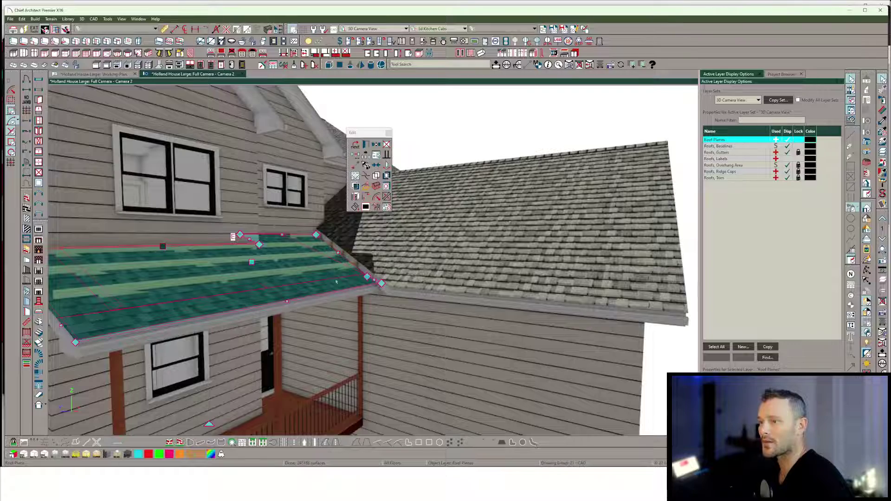
scroll(326, 285, "up", 2)
middle_click_drag(332, 302, 394, 322)
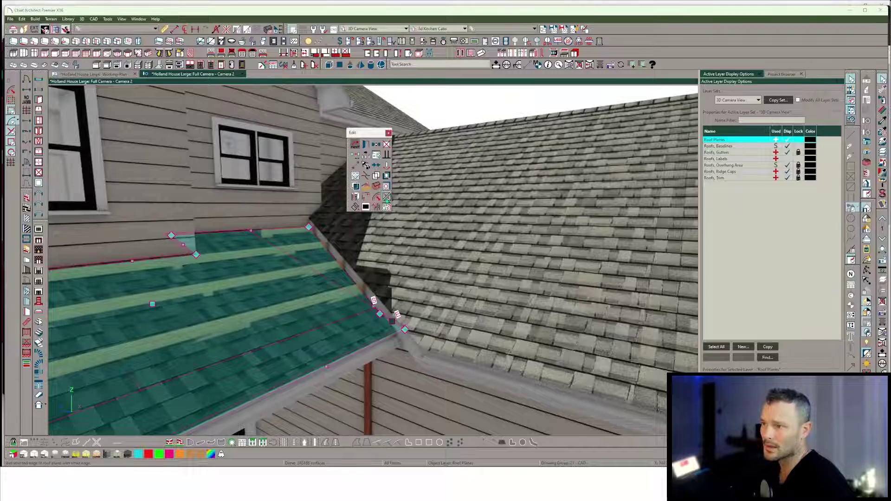
left_click(408, 324)
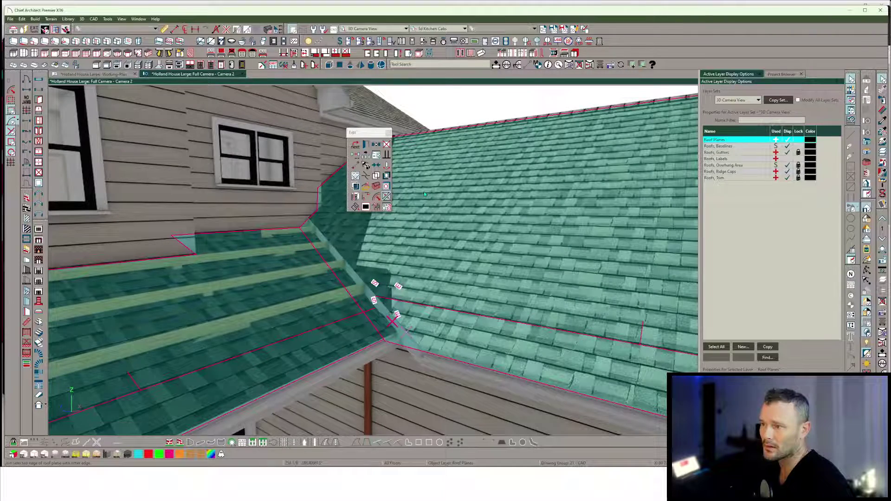
key("Escape")
- Rebuild the roof framing for the porch roof plane, and view the whole front of the house
middle_click_drag(386, 250, 402, 332)
left_click(403, 331)
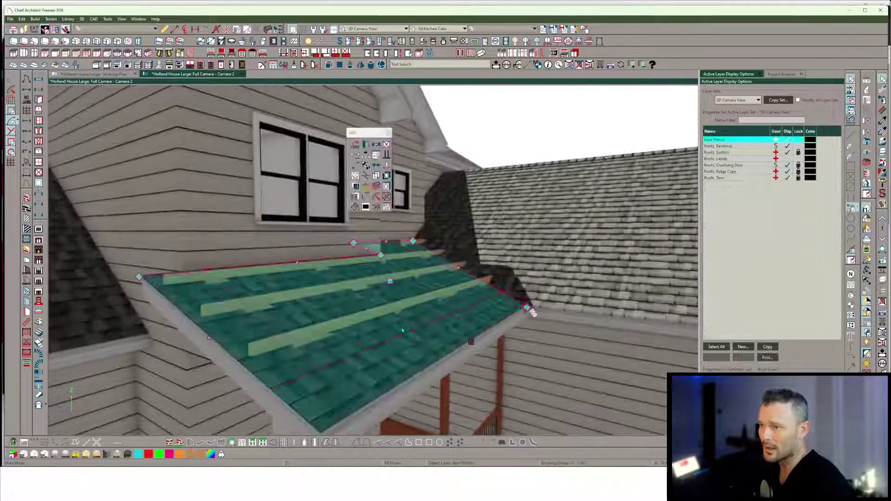
left_click(380, 187)
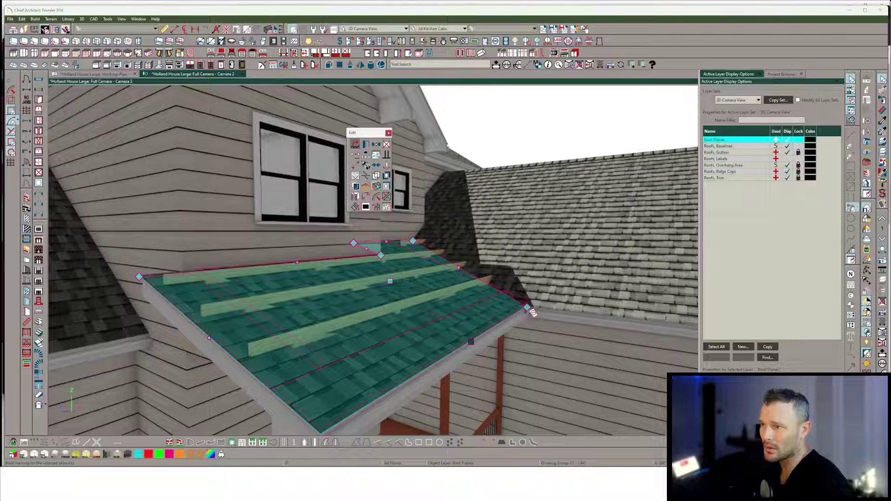
left_click(438, 250)
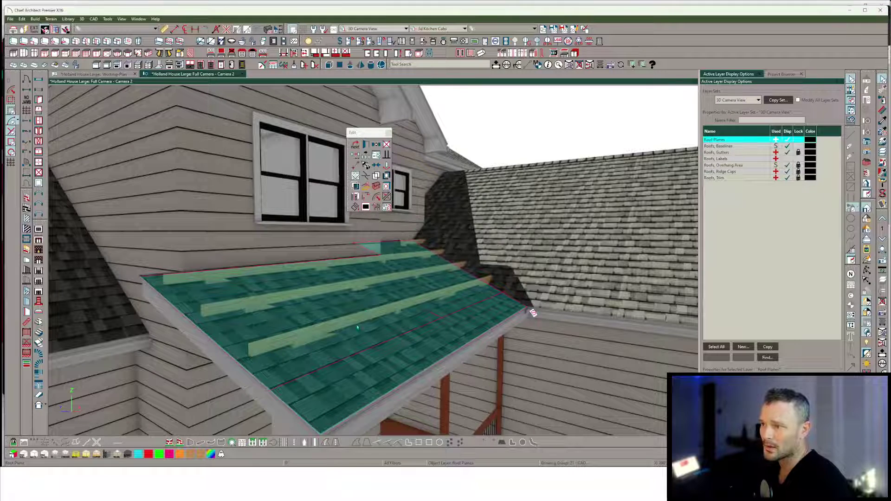
key("Escape")
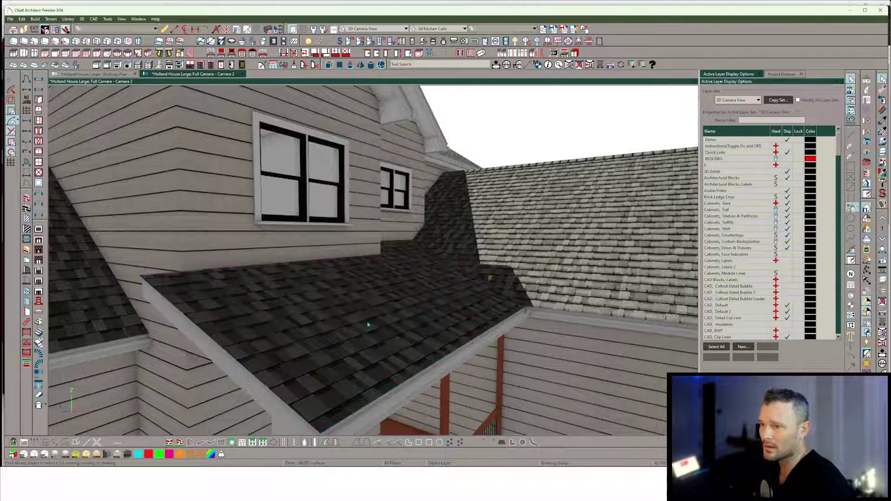
middle_click_drag(367, 323, 524, 300)
scroll(525, 300, "down", 5)
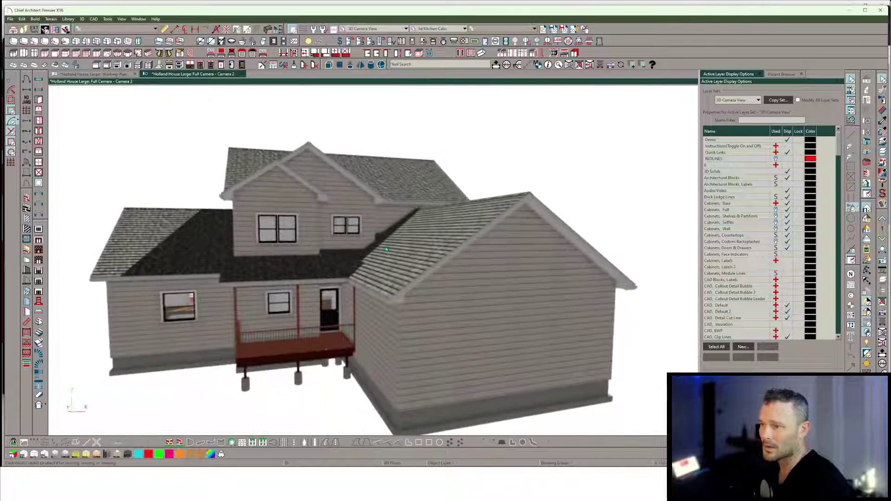